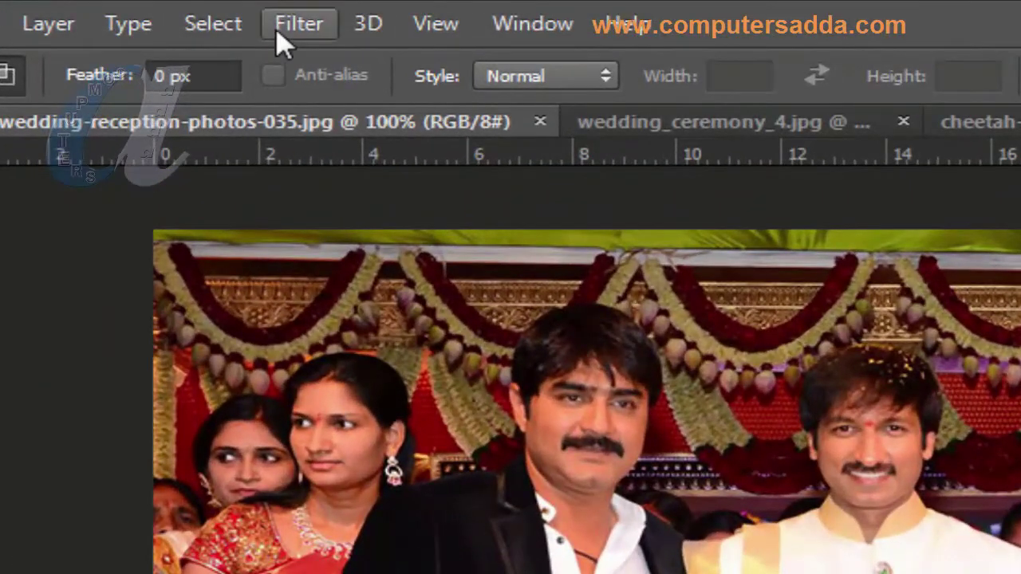
Look through the Filter menu and close it without choosing a blur
left_click(278, 35)
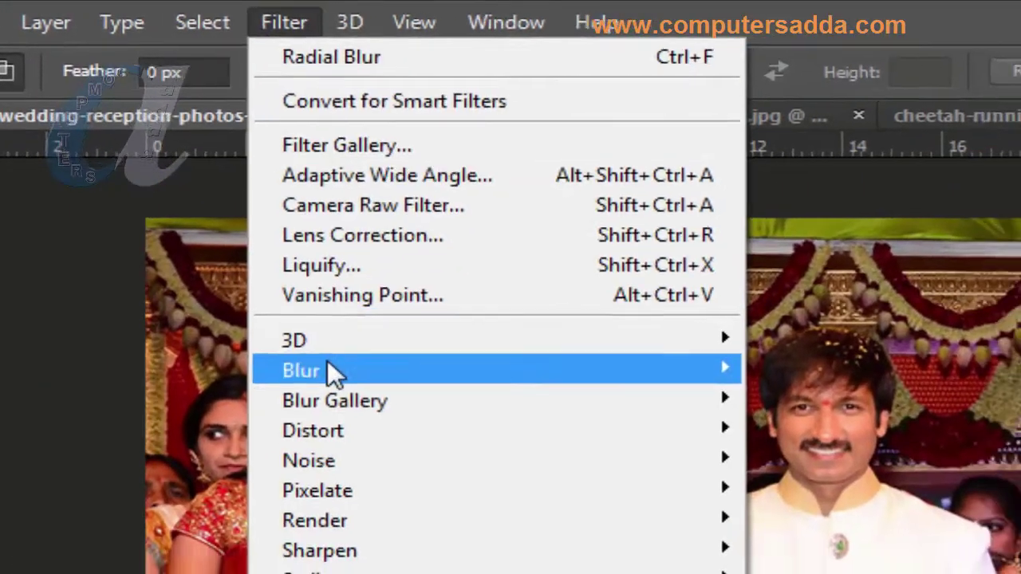
mouse_move(349, 395)
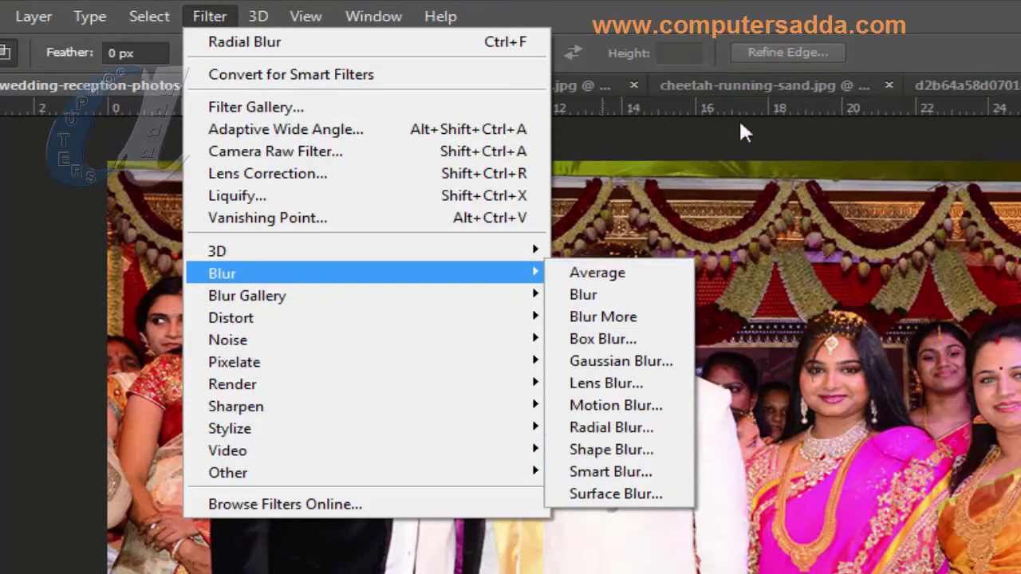
left_click(826, 23)
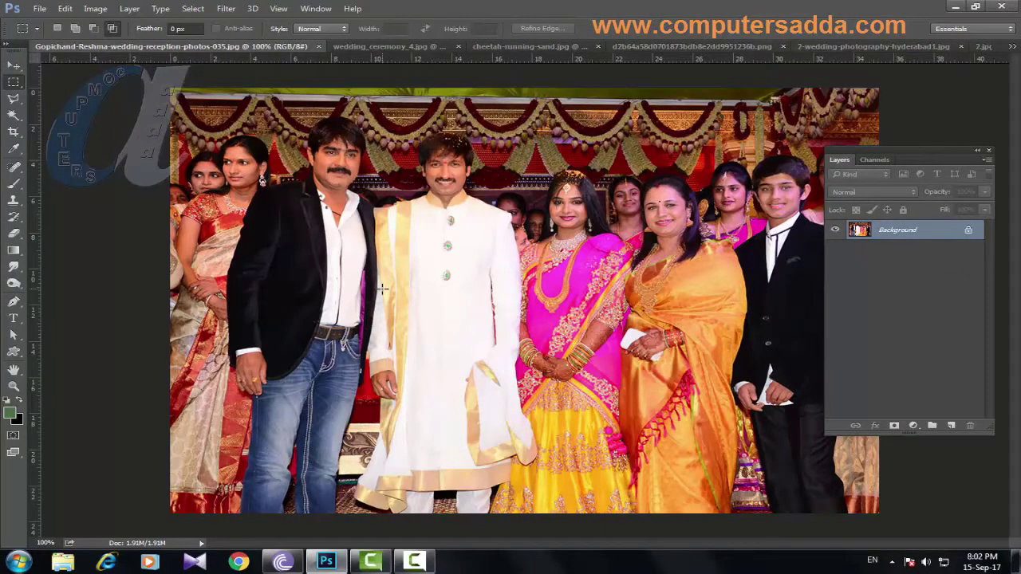
Browse the wedding_ceremony_4, cheetah and couple photos, then return to the Gopichand-Reshma group photo
left_click(395, 46)
left_click(557, 46)
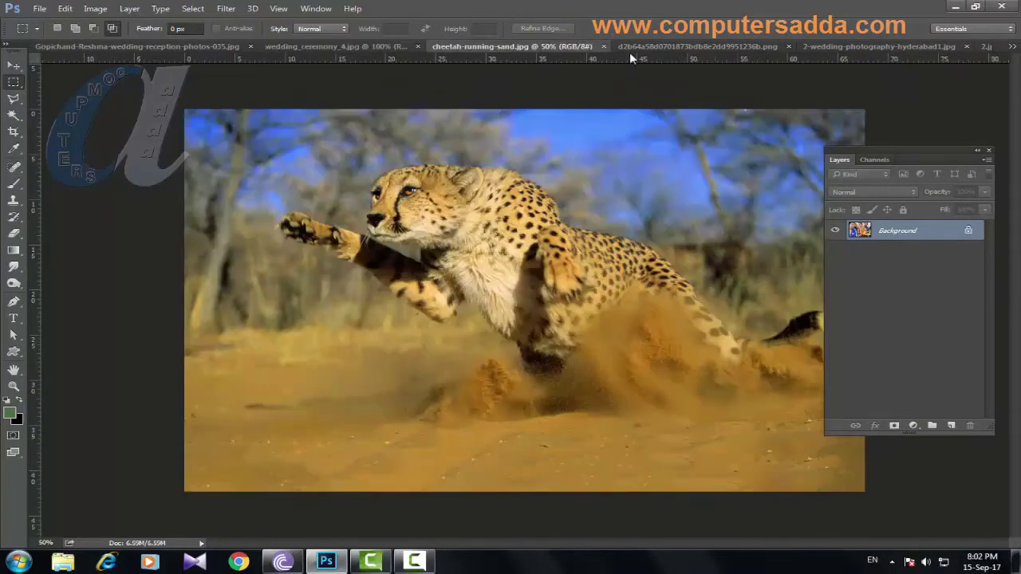
left_click(675, 48)
left_click(117, 46)
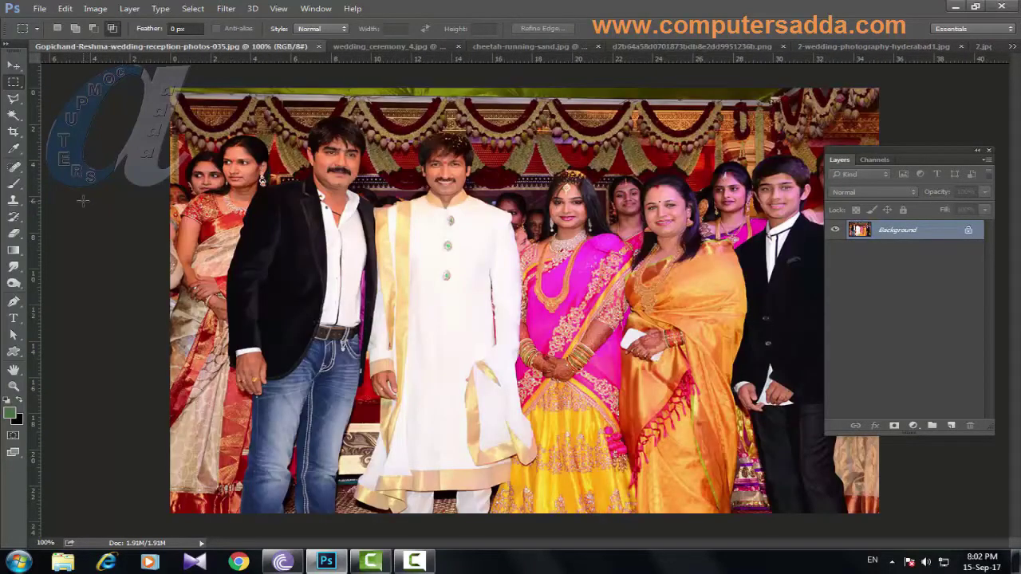
Check the Filter menu again, close it, and move the Layers panel lower
left_click(226, 9)
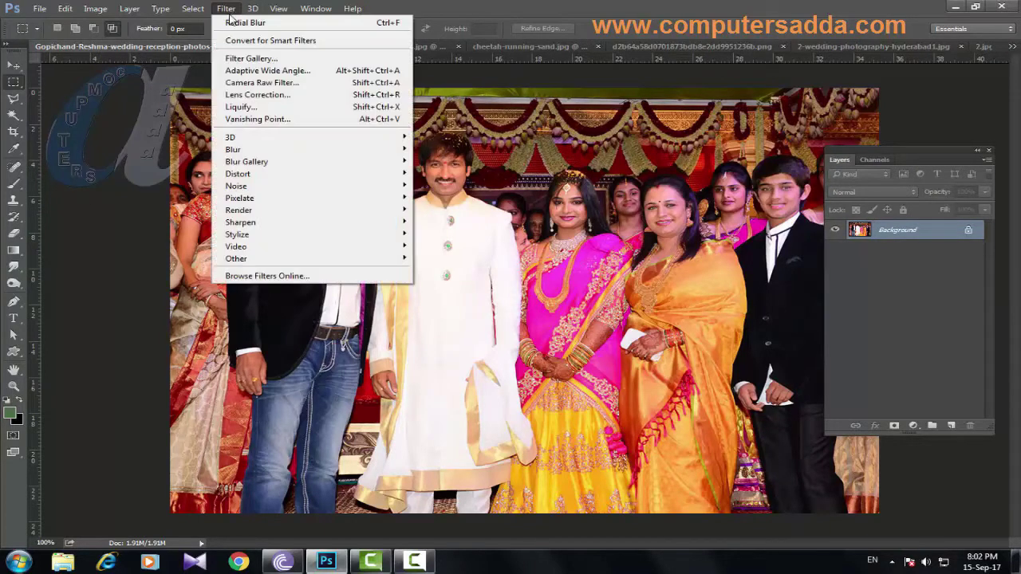
mouse_move(391, 152)
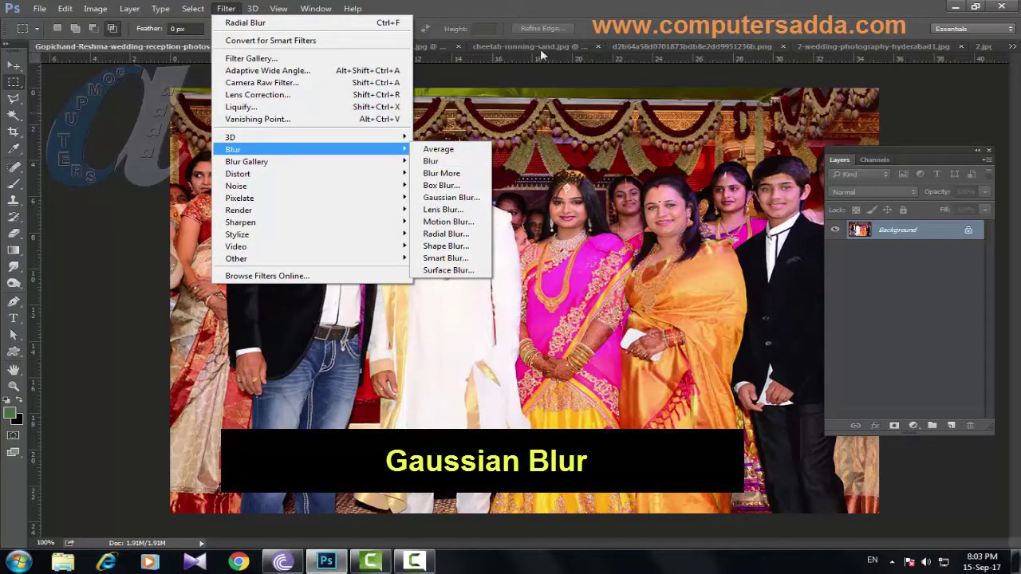
left_click(615, 14)
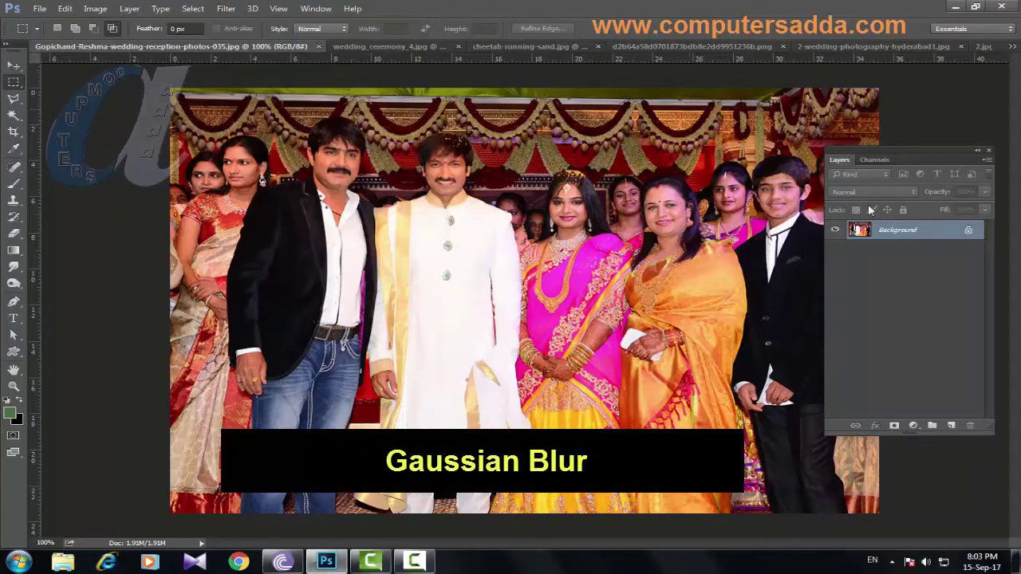
left_click_drag(941, 146, 929, 185)
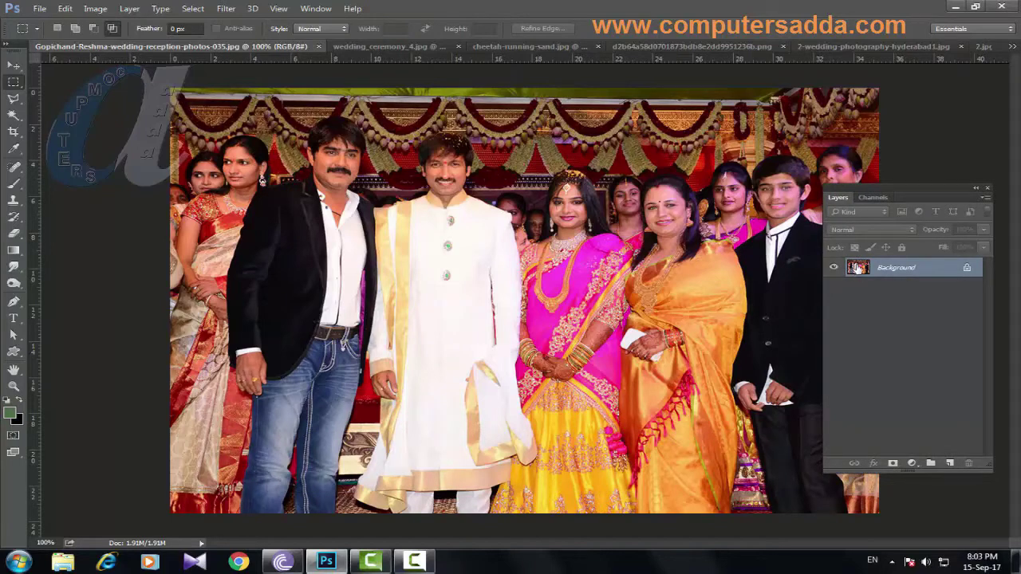
Duplicate the wedding photo onto Layer 1 and give it a 4.9-pixel Gaussian blur
key("ctrl+j")
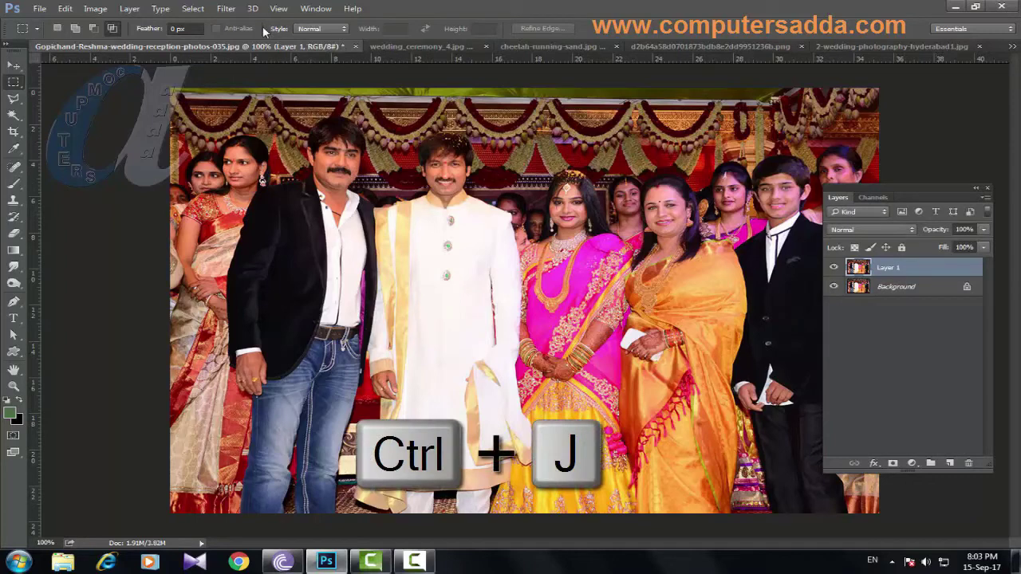
left_click(226, 8)
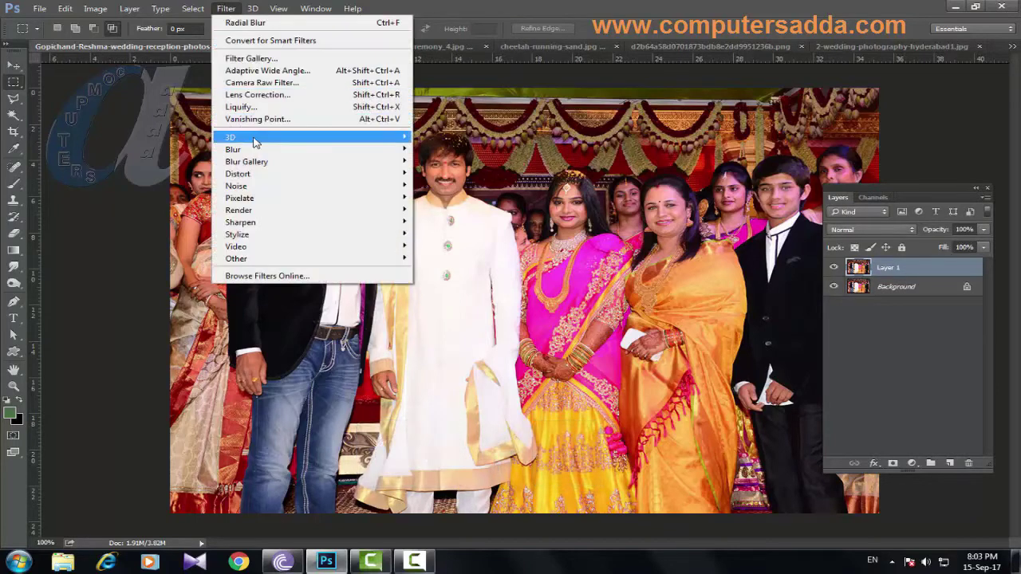
mouse_move(322, 151)
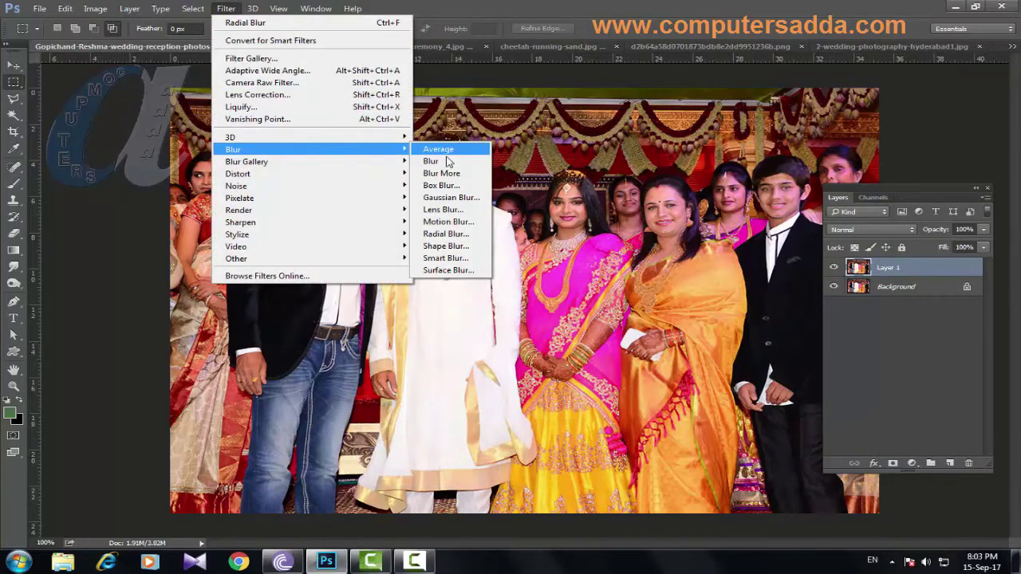
left_click(435, 198)
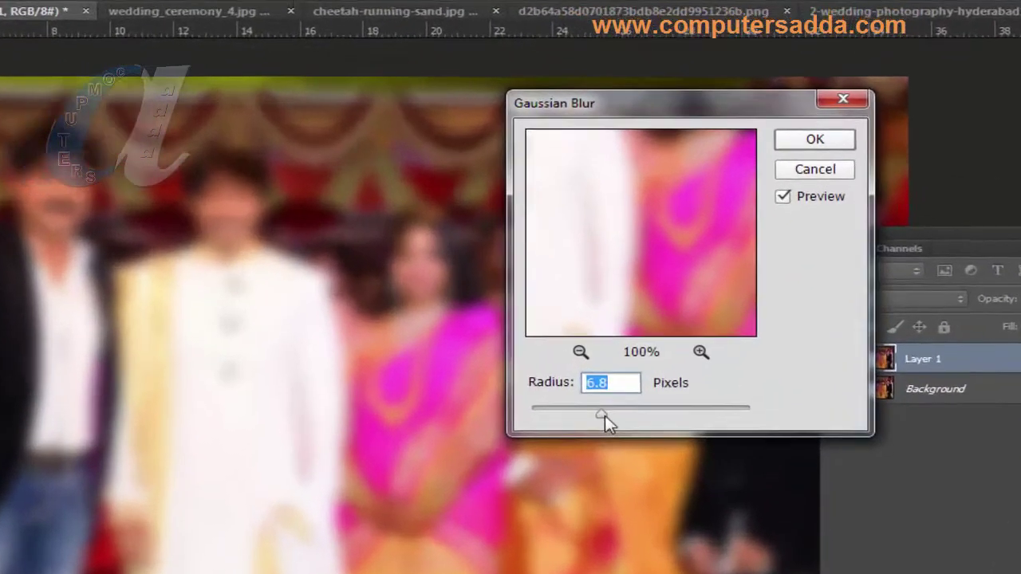
left_click_drag(685, 303, 738, 309)
left_click(680, 437)
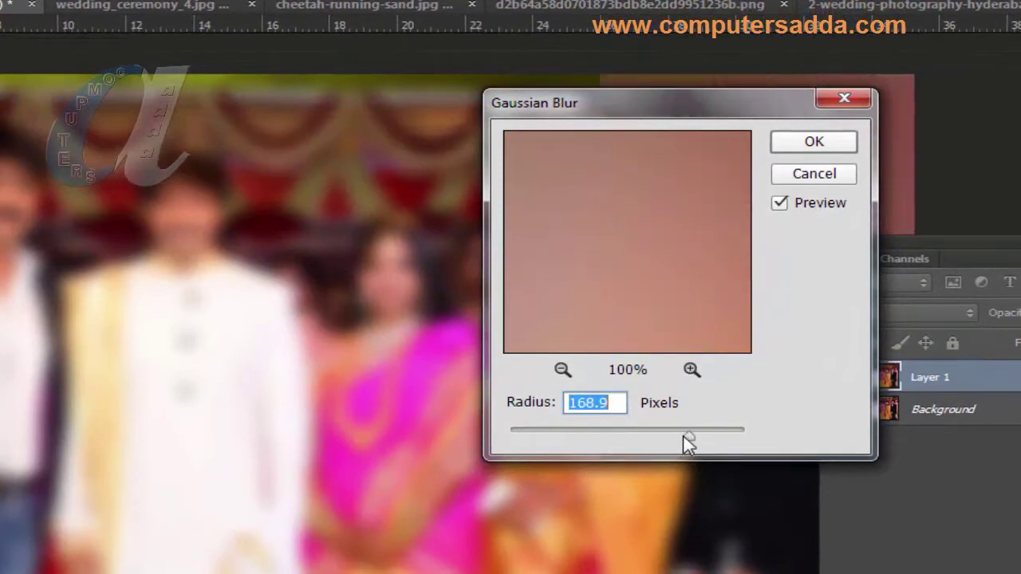
left_click_drag(679, 442, 563, 443)
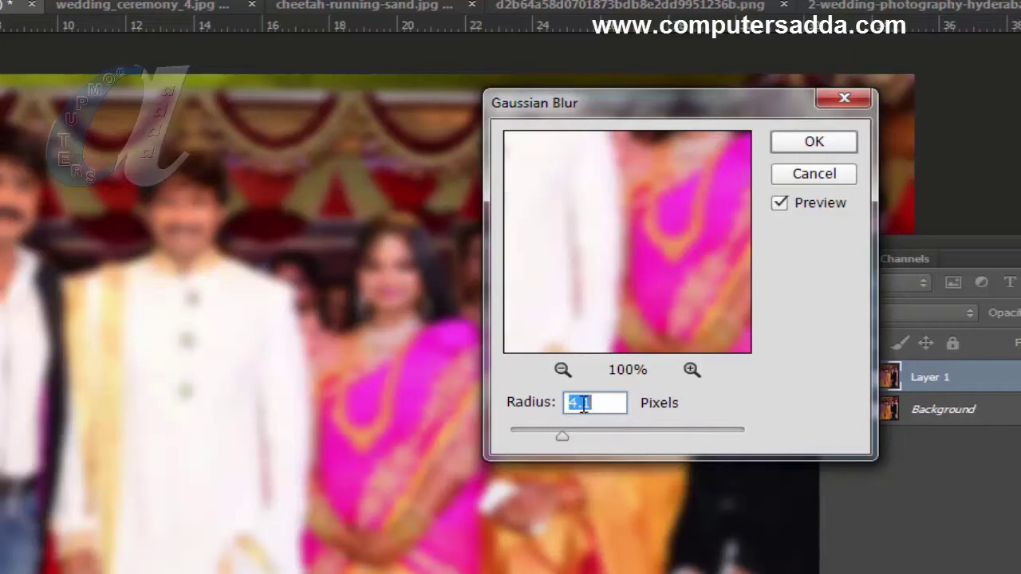
left_click_drag(564, 438, 574, 442)
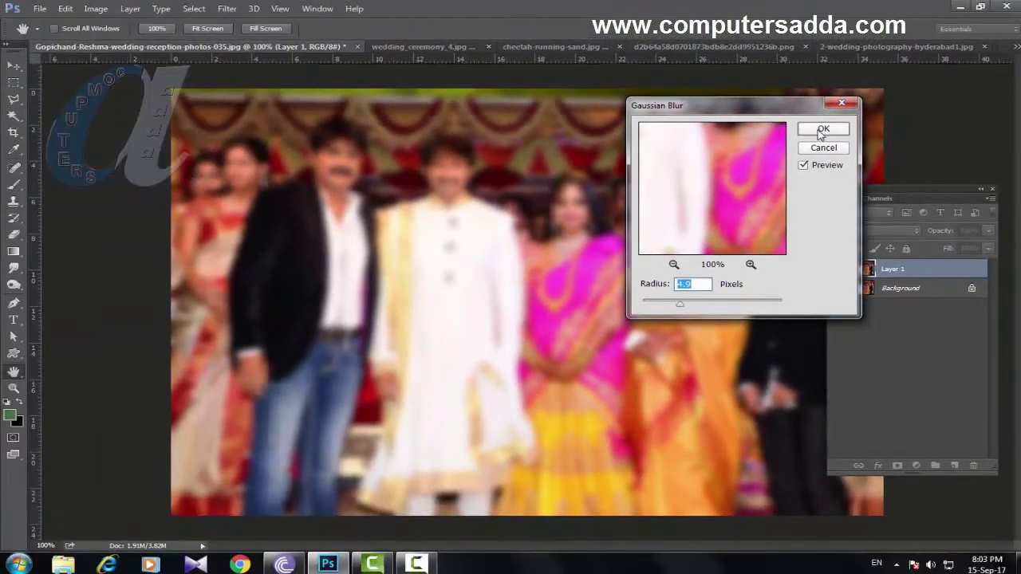
left_click(809, 142)
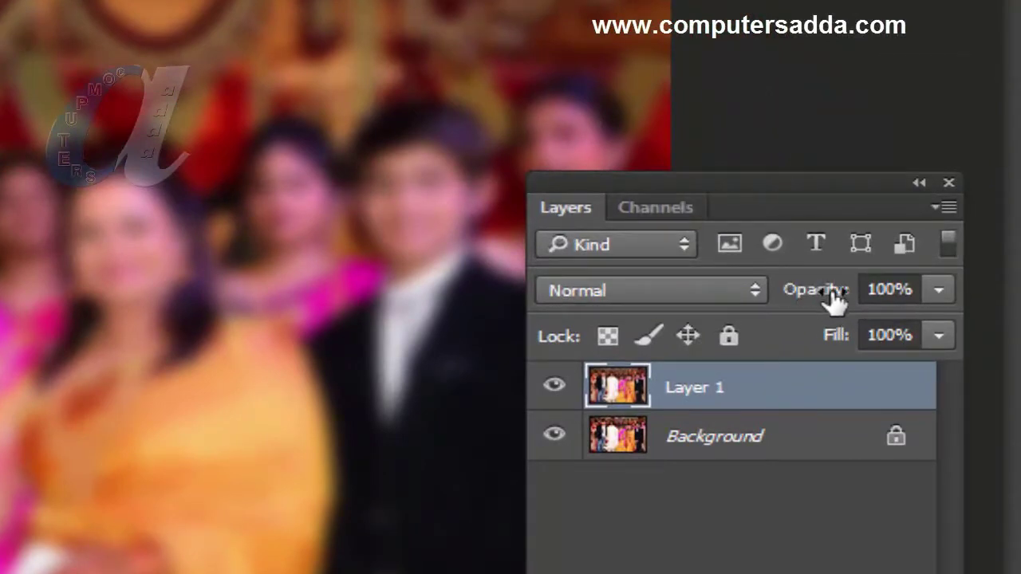
Drop Layer 1 to 43% opacity and choose the Eraser with a 0%-hardness brush
mouse_move(834, 297)
left_mouse_down()
mouse_move(805, 298)
mouse_move(838, 298)
mouse_move(815, 303)
left_mouse_up()
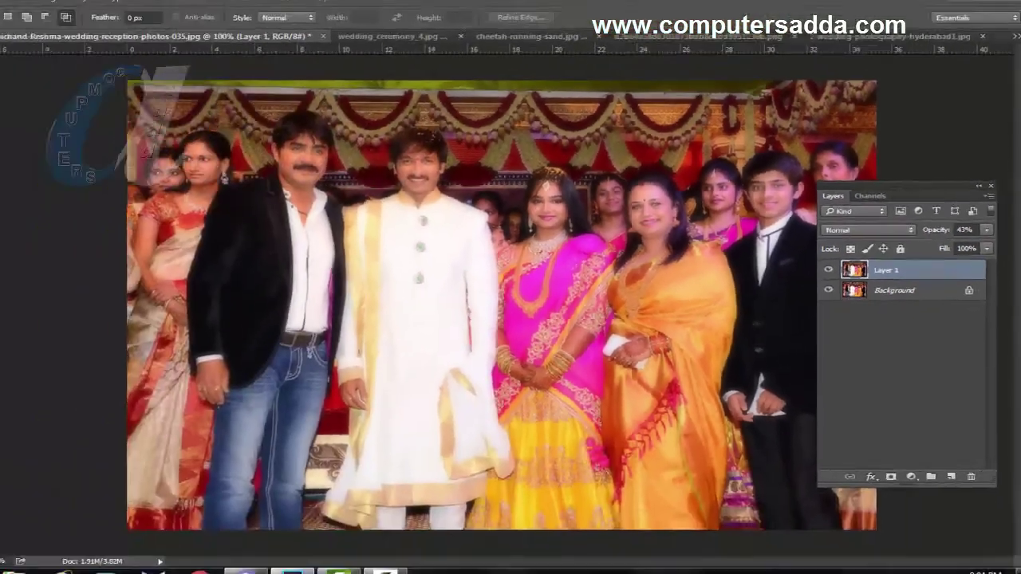
left_click(28, 255)
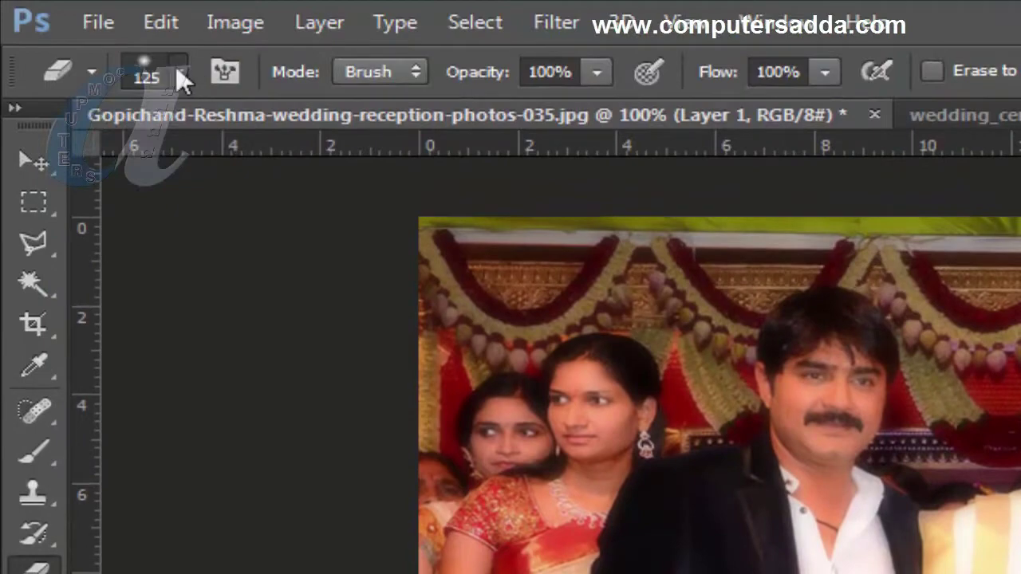
left_click(179, 44)
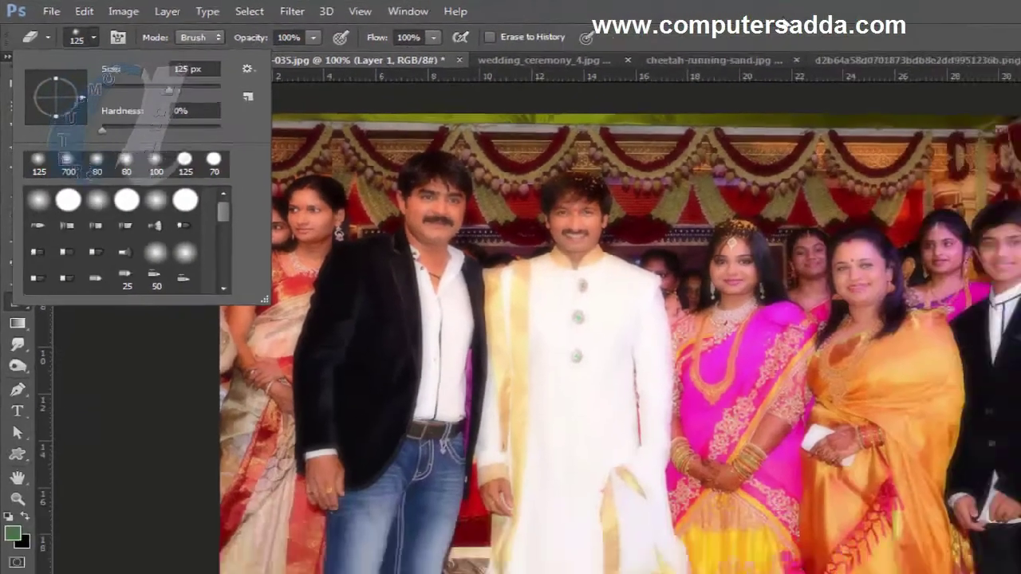
left_click(609, 14)
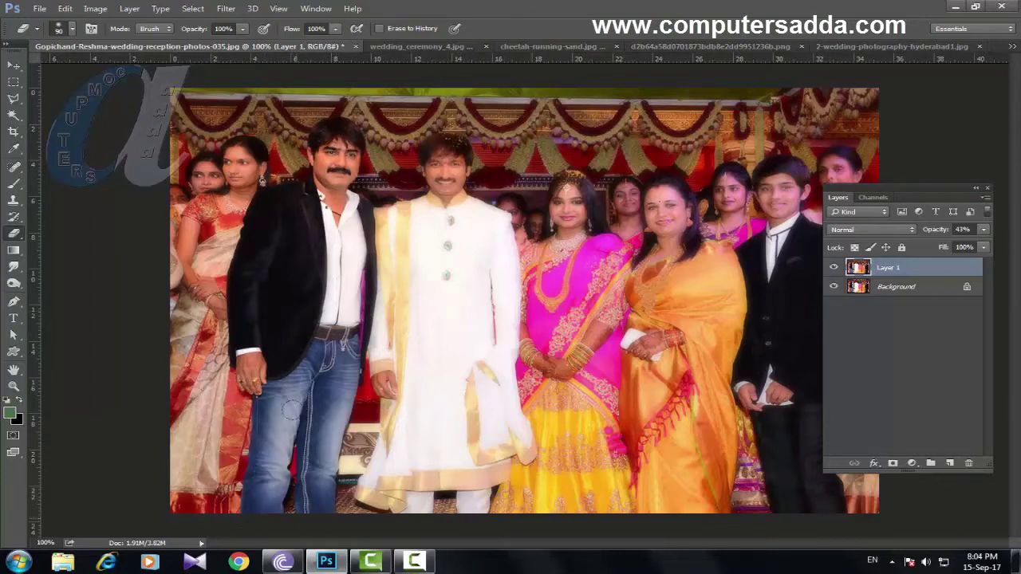
Erase blur over the cream shawl and groom's sherwani buttons, with opacity at 46%
mouse_move(323, 319)
left_mouse_down()
mouse_move(355, 291)
mouse_move(329, 237)
left_mouse_up()
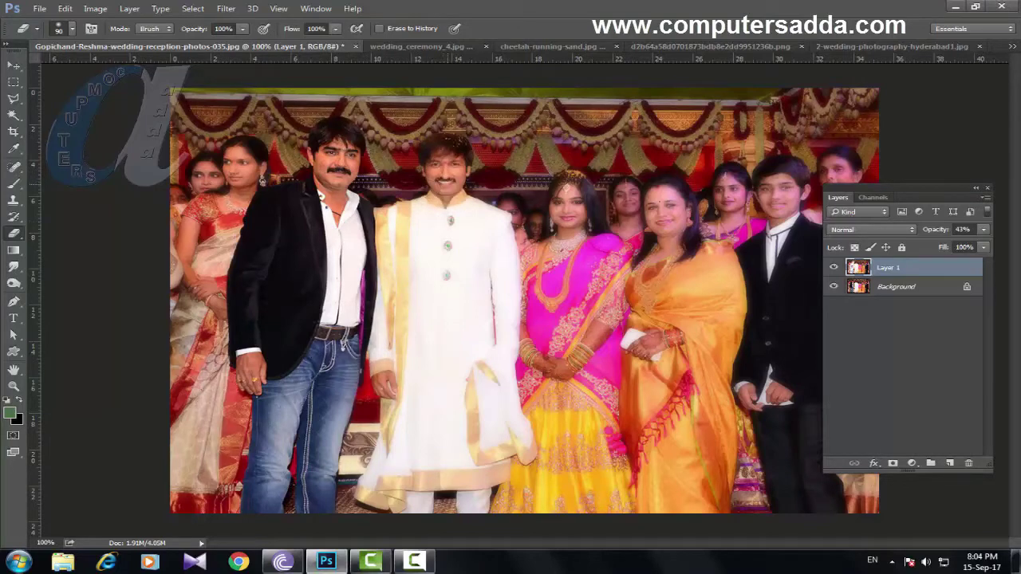
left_click(436, 231)
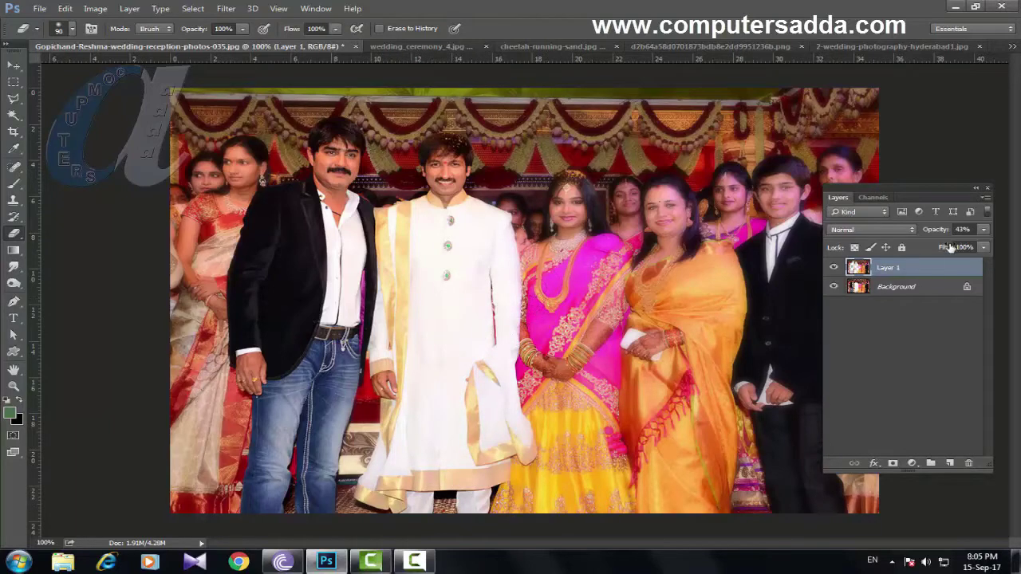
left_click_drag(936, 231, 931, 232)
At 200% zoom, erase blur from the bride's face, saree and hands and the woman's and boy's faces
key("ctrl+plus")
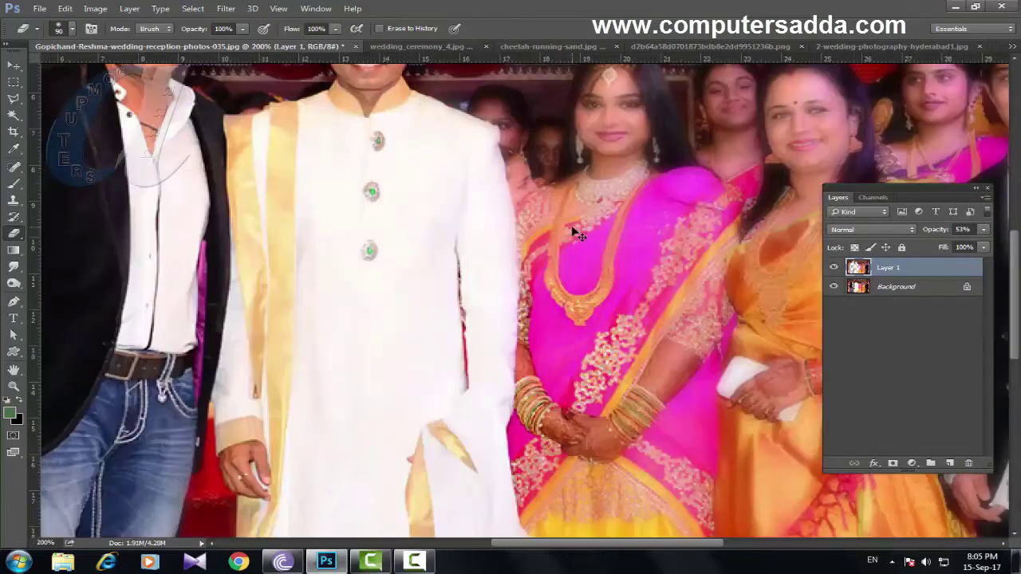
left_click_drag(622, 185, 463, 249)
mouse_move(423, 189)
left_mouse_down()
mouse_move(491, 227)
mouse_move(458, 144)
mouse_move(431, 319)
mouse_move(435, 456)
mouse_move(476, 177)
left_mouse_up()
left_click_drag(542, 334, 638, 518)
left_click_drag(718, 263, 582, 542)
left_click_drag(446, 303, 558, 311)
mouse_move(470, 184)
left_mouse_down()
mouse_move(686, 358)
mouse_move(726, 184)
left_mouse_up()
Zoom back out to the whole photo and set Layer 1 to 100% opacity
mouse_move(707, 467)
left_mouse_down()
mouse_move(505, 446)
mouse_move(492, 276)
mouse_move(499, 164)
left_mouse_up()
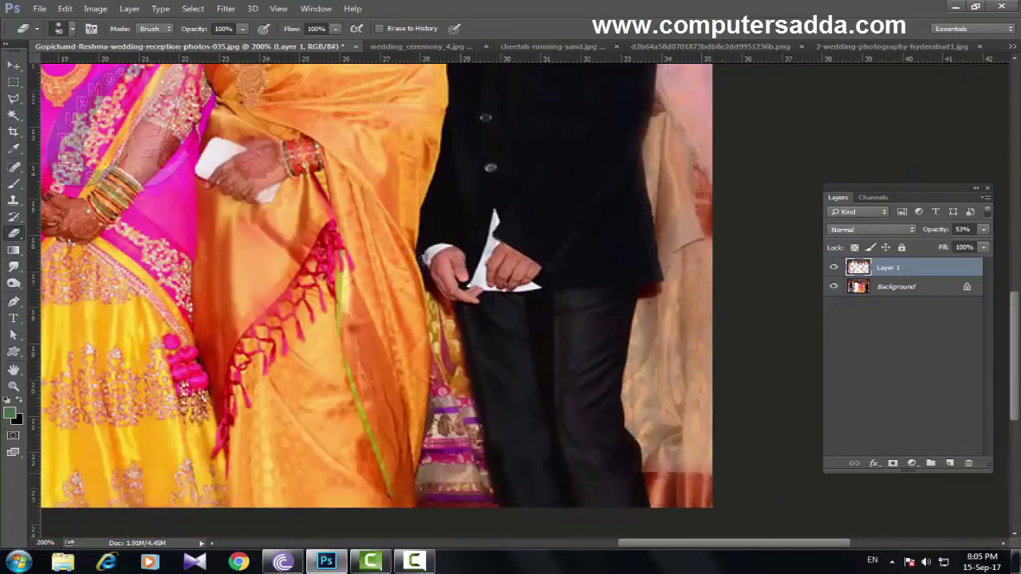
key("ctrl+minus")
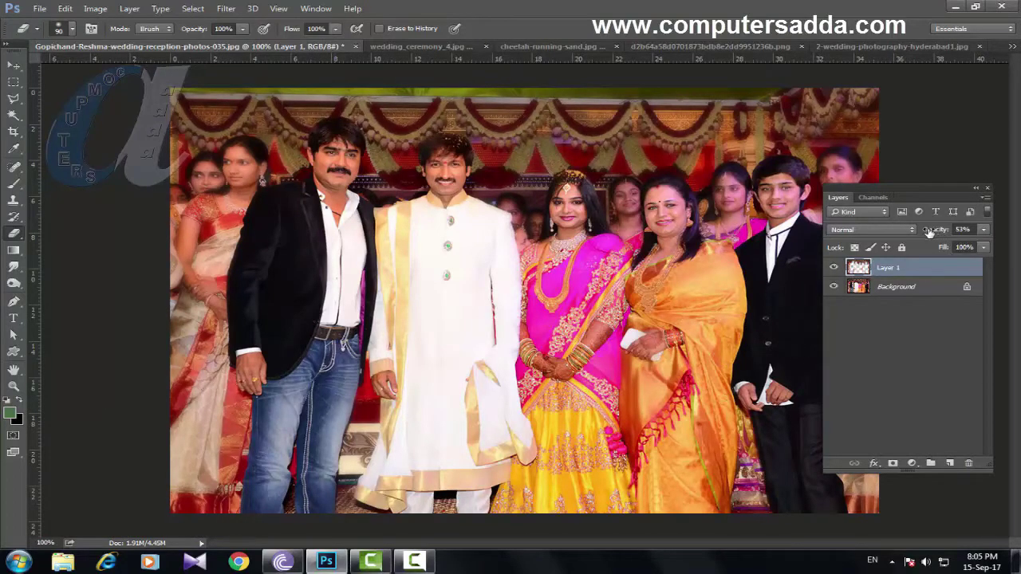
left_click_drag(929, 232, 972, 241)
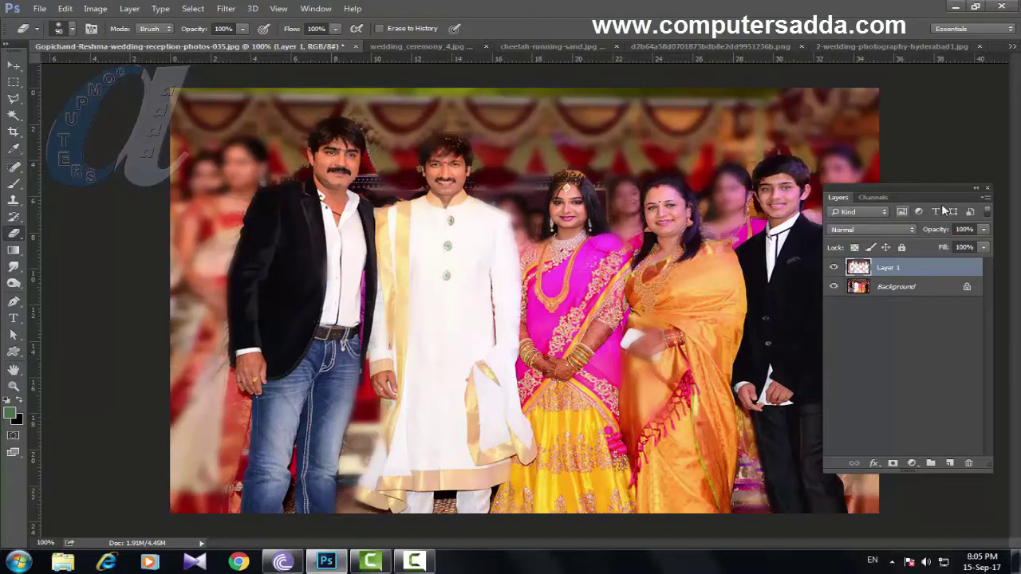
Inspect the sharpened faces up close, fit the photo, then switch to wedding_ceremony_4.jpg
left_click_drag(900, 193, 950, 218)
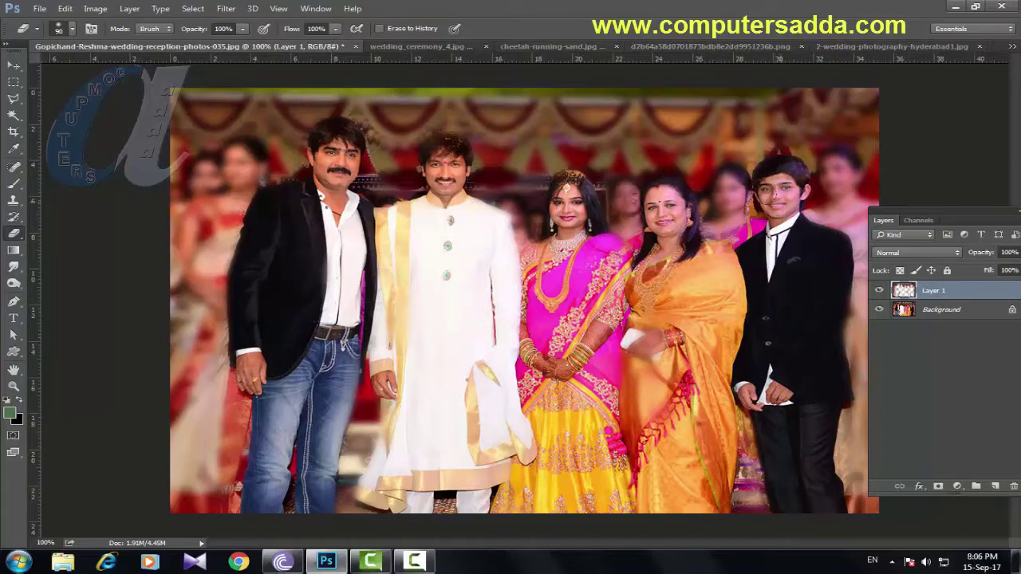
key("ctrl+plus")
key("ctrl+plus")
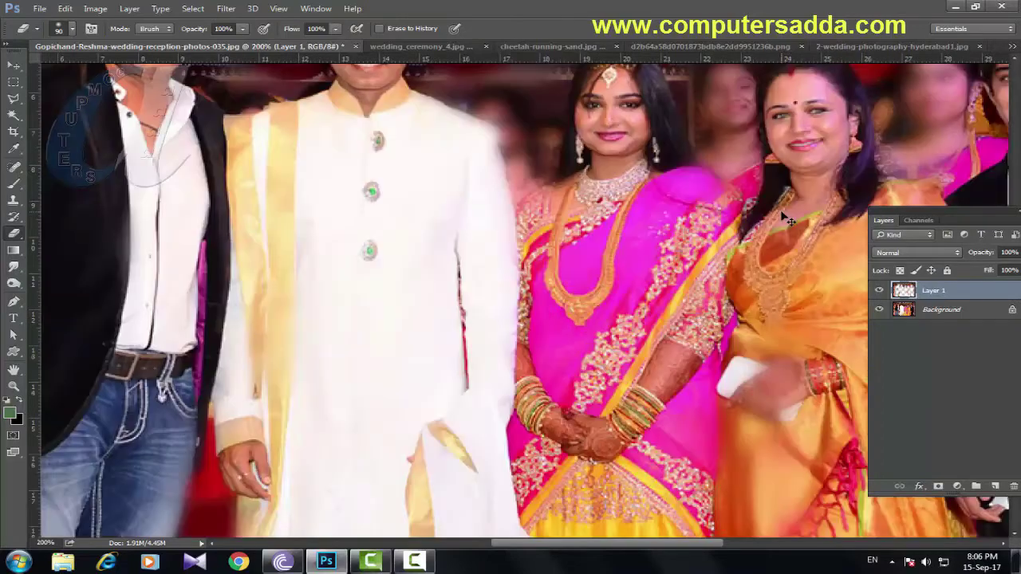
left_click_drag(716, 219, 451, 335)
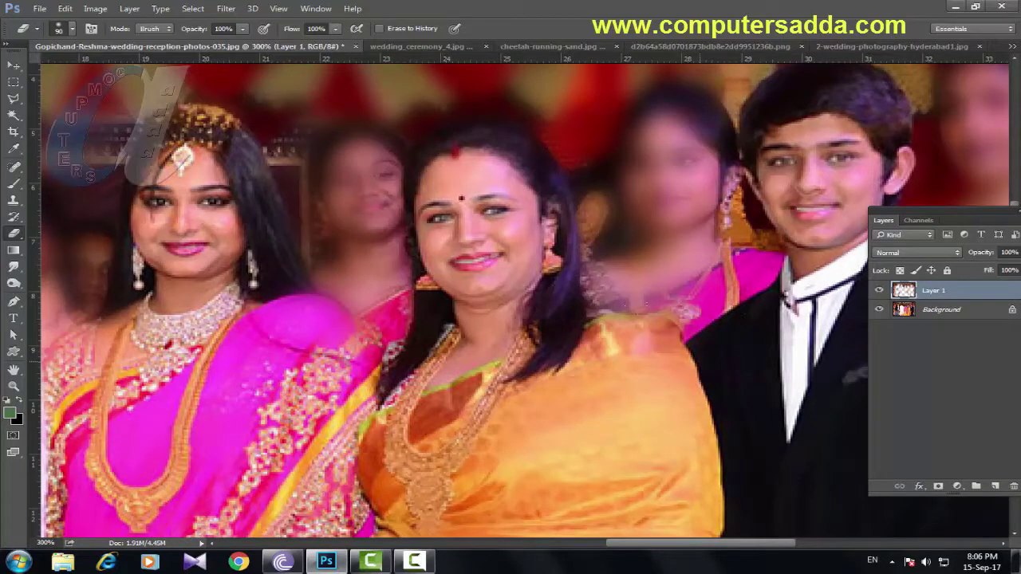
key("ctrl+1")
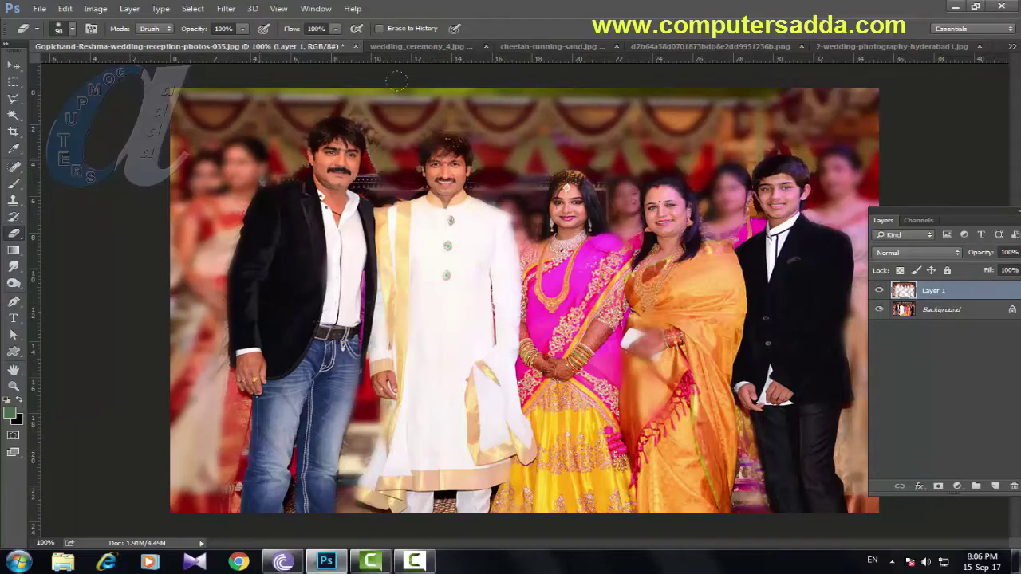
left_click(412, 46)
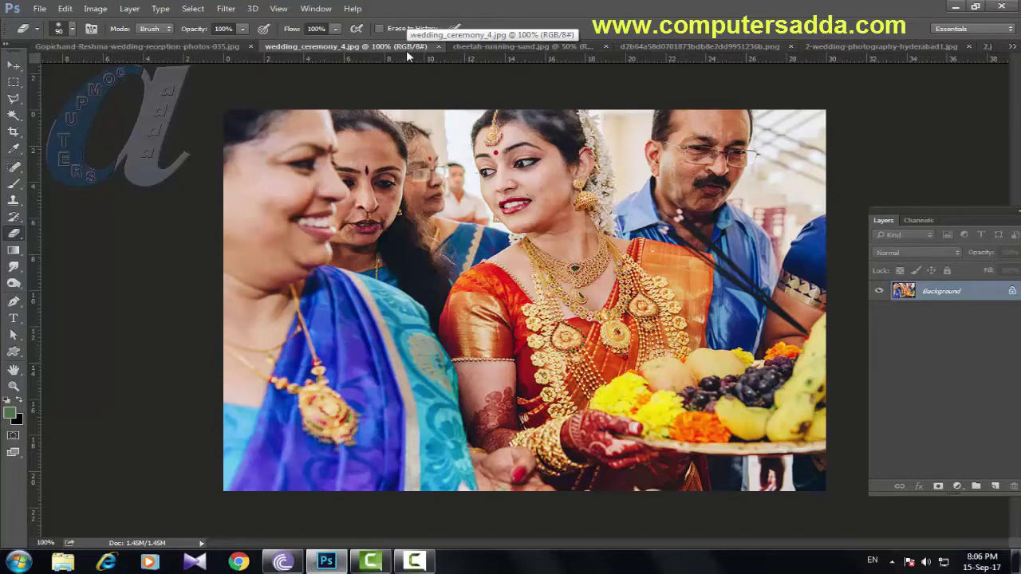
Duplicate the bride photo onto Layer 1 and set Motion Blur to 44 pixels at -72°
key("ctrl+j")
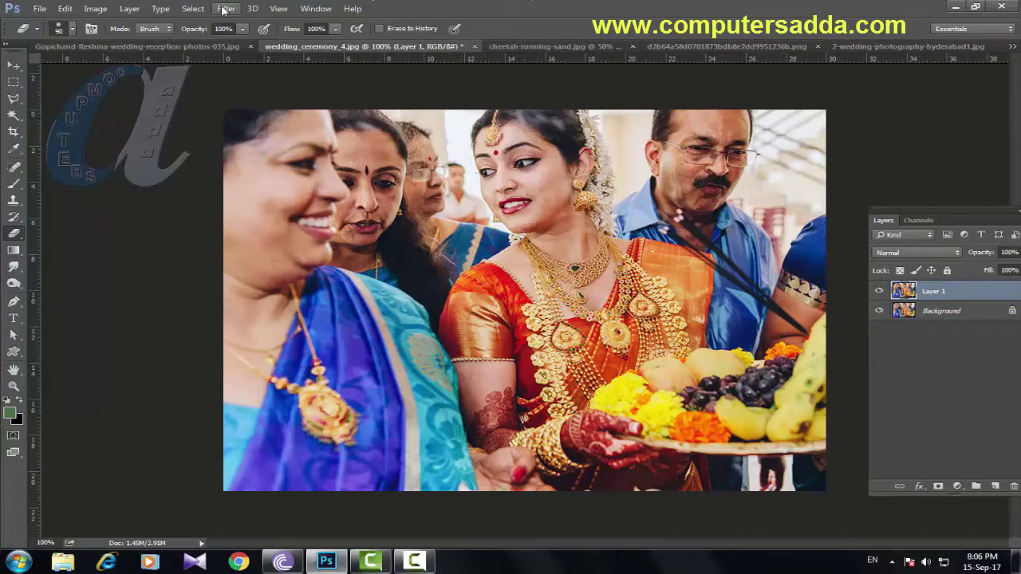
left_click(228, 9)
mouse_move(331, 154)
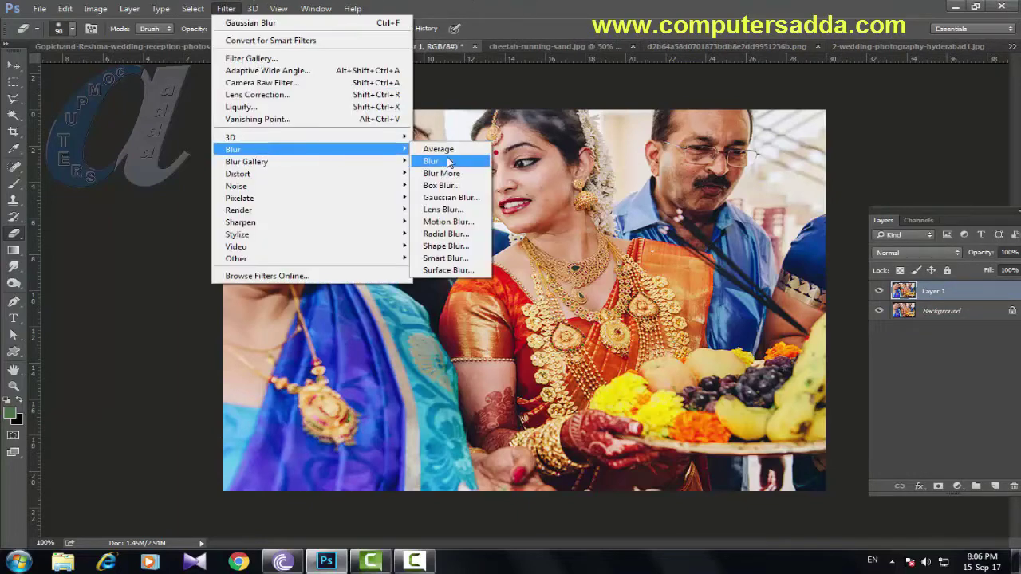
left_click(446, 222)
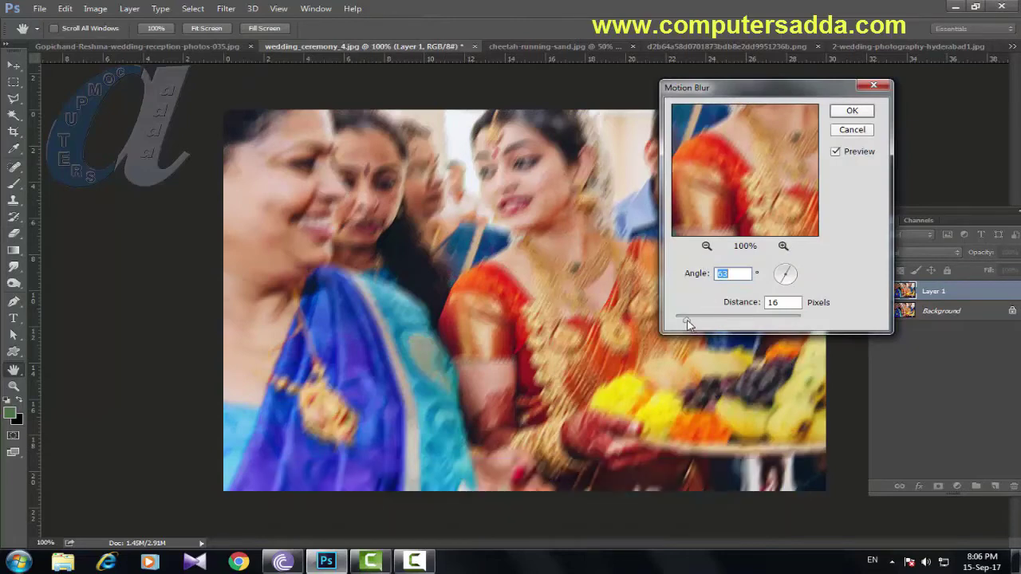
mouse_move(687, 323)
left_mouse_down()
mouse_move(727, 323)
mouse_move(704, 320)
left_mouse_up()
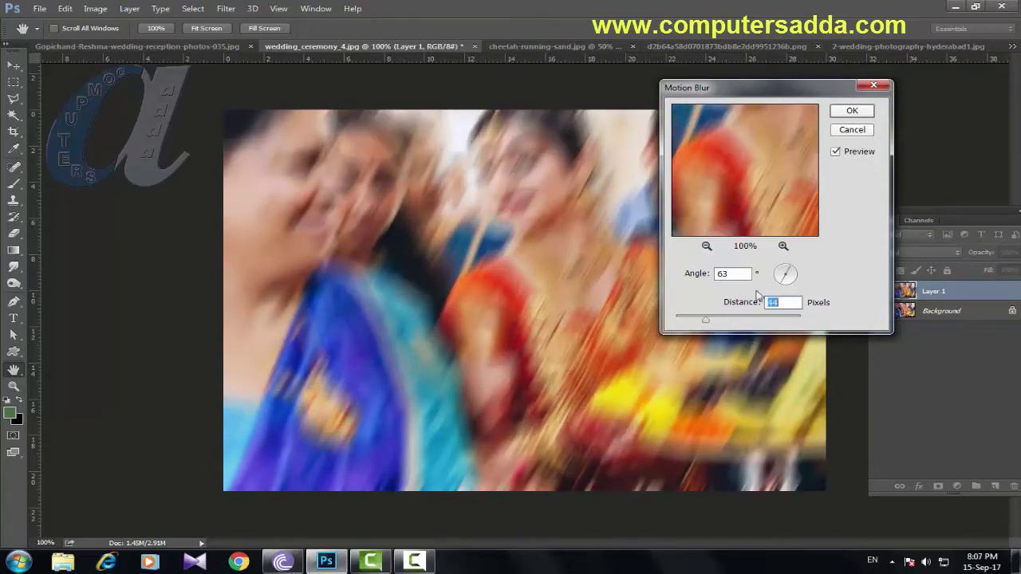
left_click(791, 269)
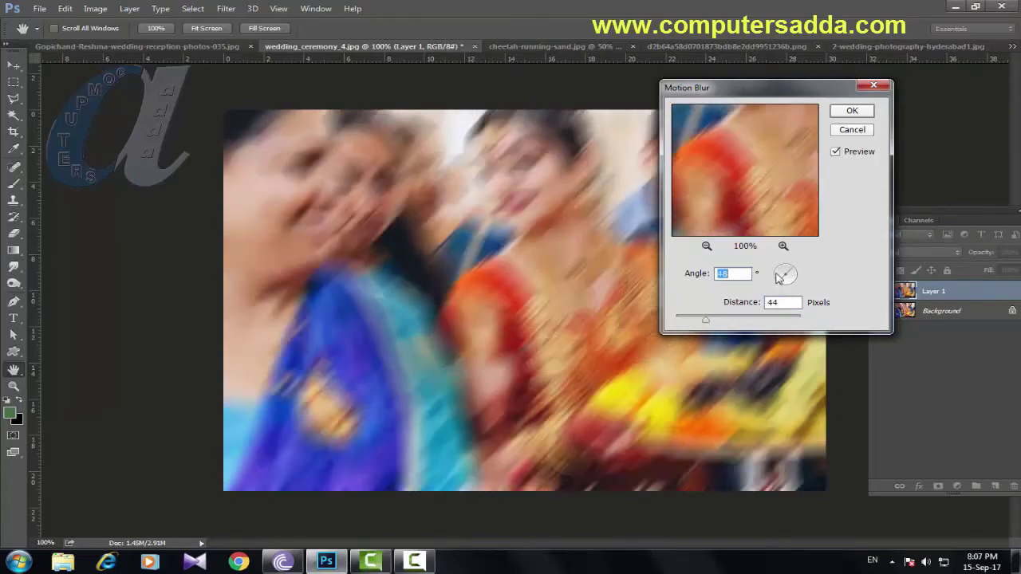
left_click(783, 272)
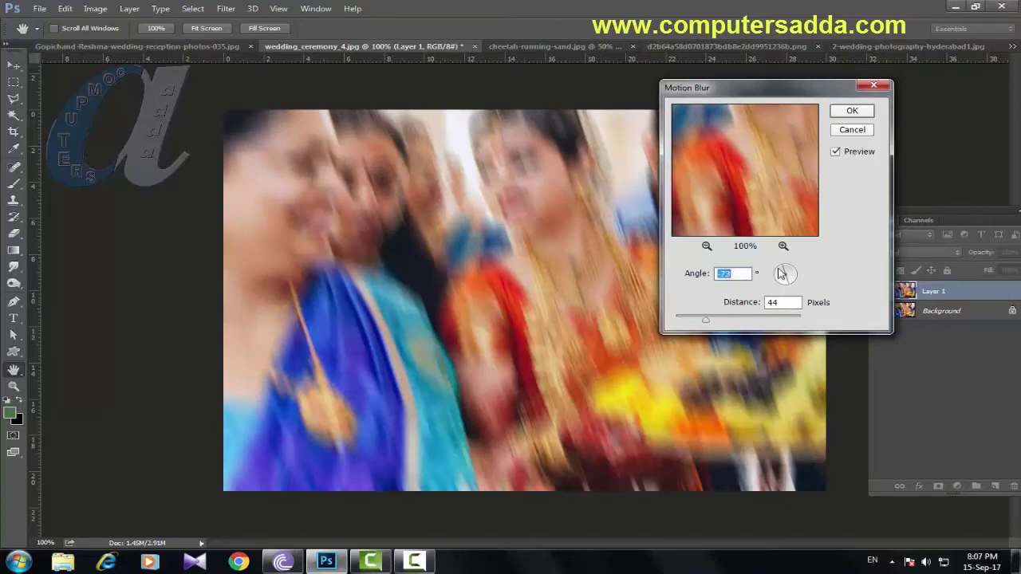
left_click_drag(780, 273, 785, 274)
Apply the motion blur, pick the Eraser, and lower Layer 1's opacity
left_click(851, 110)
key("e")
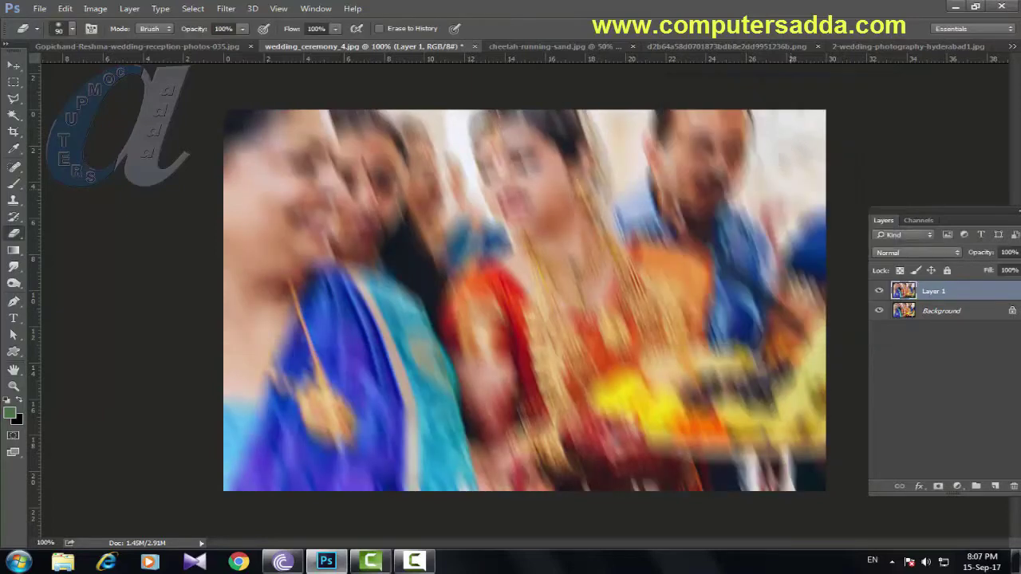
left_click_drag(983, 253, 961, 253)
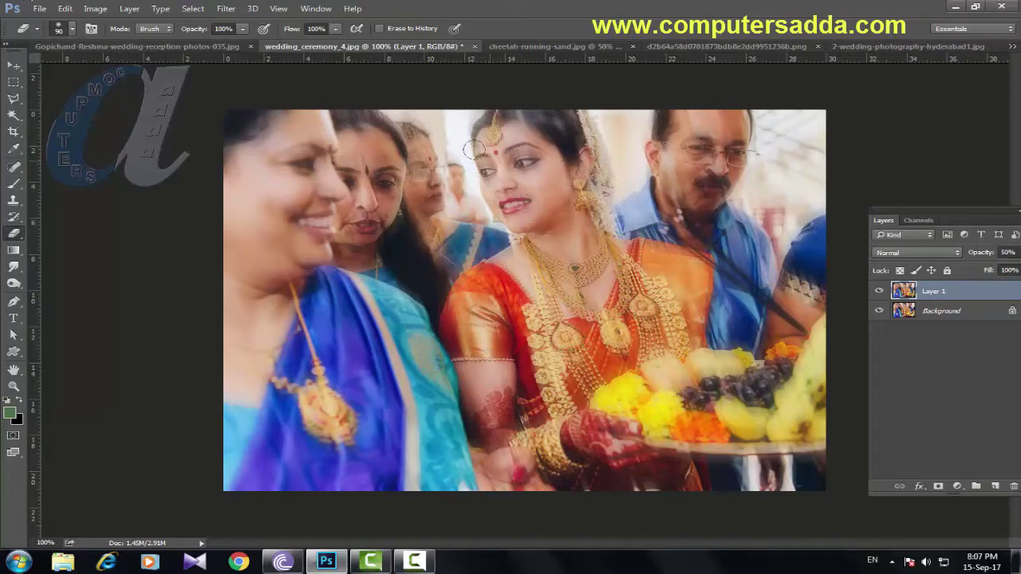
Erase the blur over the bride's face, necklace, arm, fruit plate and sari
mouse_move(475, 149)
left_mouse_down()
mouse_move(509, 130)
mouse_move(502, 121)
mouse_move(487, 163)
mouse_move(495, 199)
mouse_move(526, 210)
mouse_move(554, 154)
left_mouse_up()
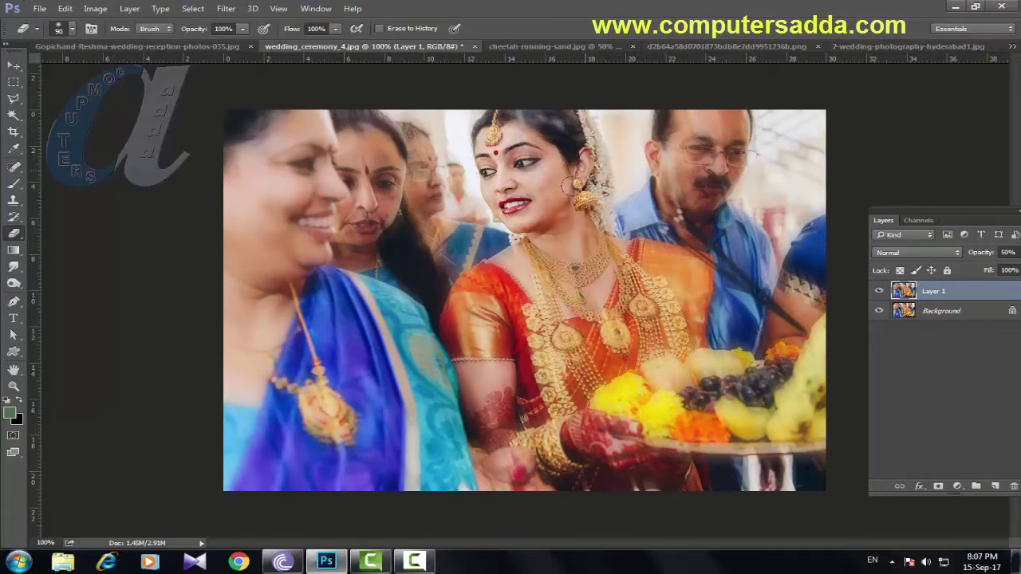
mouse_move(571, 187)
left_mouse_down()
mouse_move(554, 281)
mouse_move(469, 311)
mouse_move(482, 403)
mouse_move(575, 369)
mouse_move(614, 373)
mouse_move(549, 437)
mouse_move(570, 462)
mouse_move(665, 434)
mouse_move(650, 375)
mouse_move(714, 422)
mouse_move(798, 383)
mouse_move(810, 358)
left_mouse_up()
mouse_move(818, 323)
left_mouse_down()
mouse_move(667, 407)
mouse_move(673, 254)
mouse_move(578, 257)
mouse_move(504, 369)
mouse_move(623, 406)
mouse_move(652, 397)
mouse_move(533, 225)
mouse_move(541, 181)
mouse_move(557, 164)
mouse_move(498, 129)
mouse_move(508, 159)
left_mouse_up()
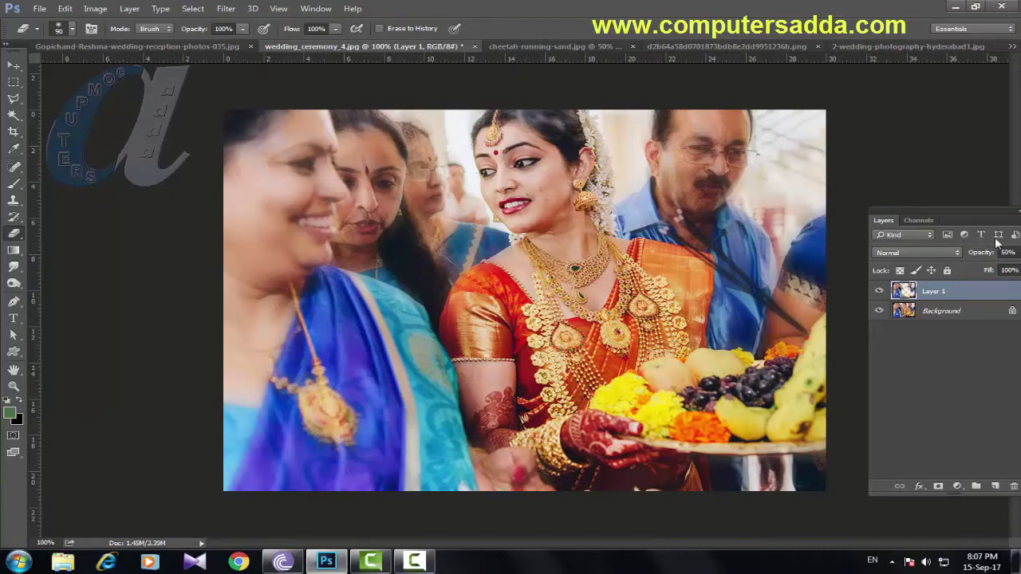
Return Layer 1 to full opacity and bring up the cheetah-running-sand.jpg photo
left_click_drag(961, 216, 905, 209)
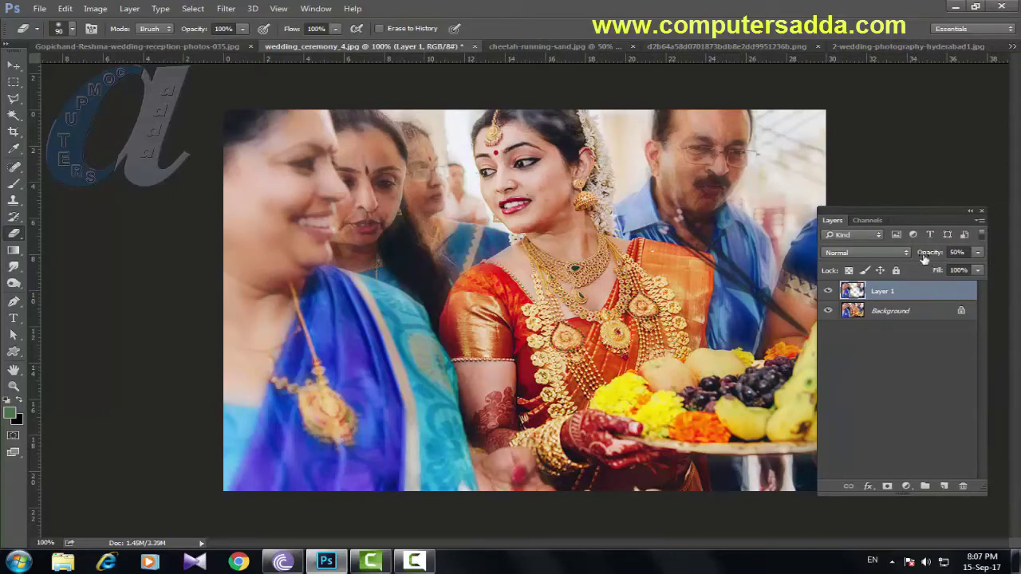
left_click_drag(925, 252, 981, 252)
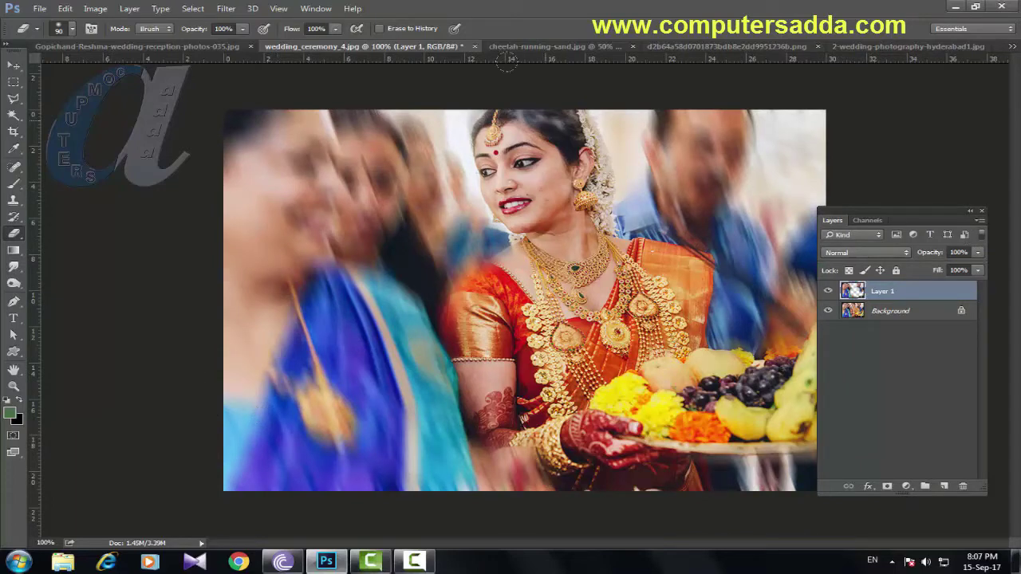
left_click(533, 48)
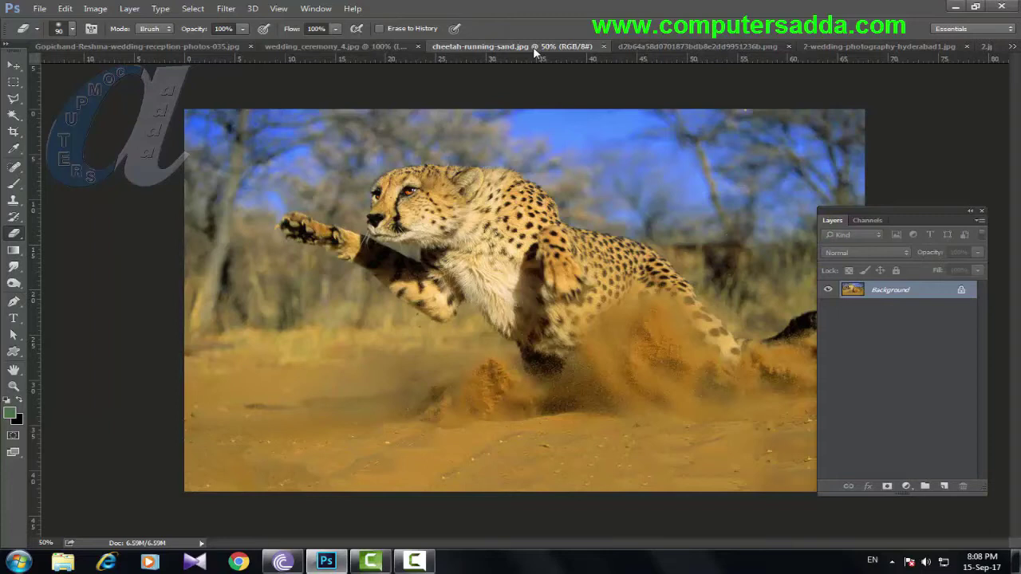
Duplicate the cheetah photo and apply a 301-pixel Motion Blur at a 20° angle
key("ctrl+j")
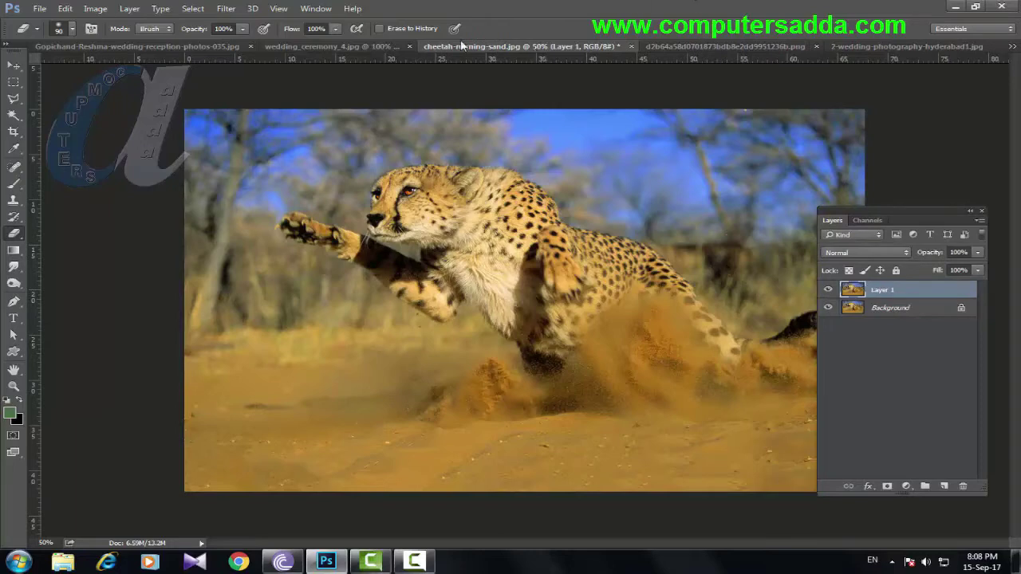
left_click(225, 8)
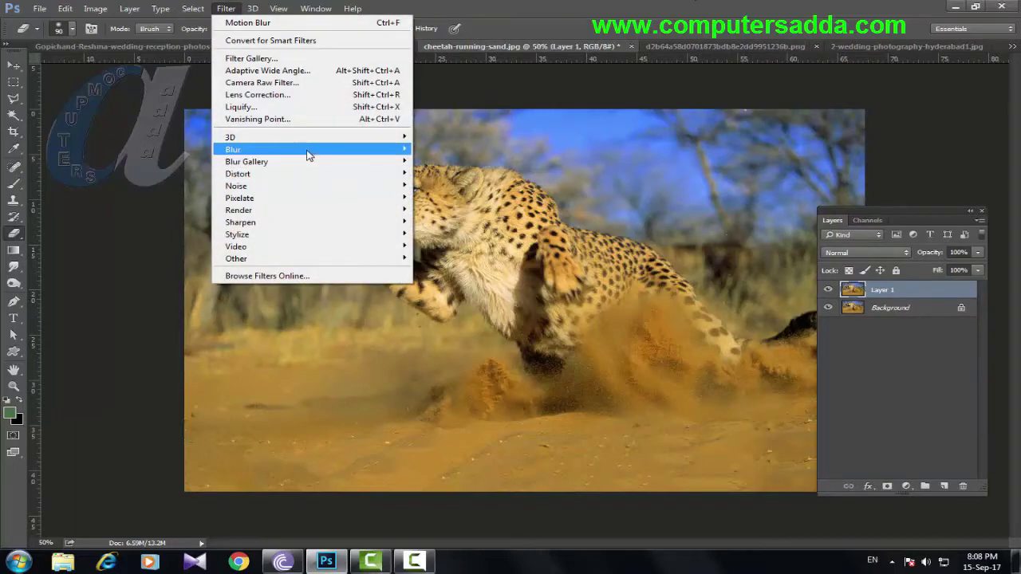
mouse_move(309, 155)
left_click(451, 221)
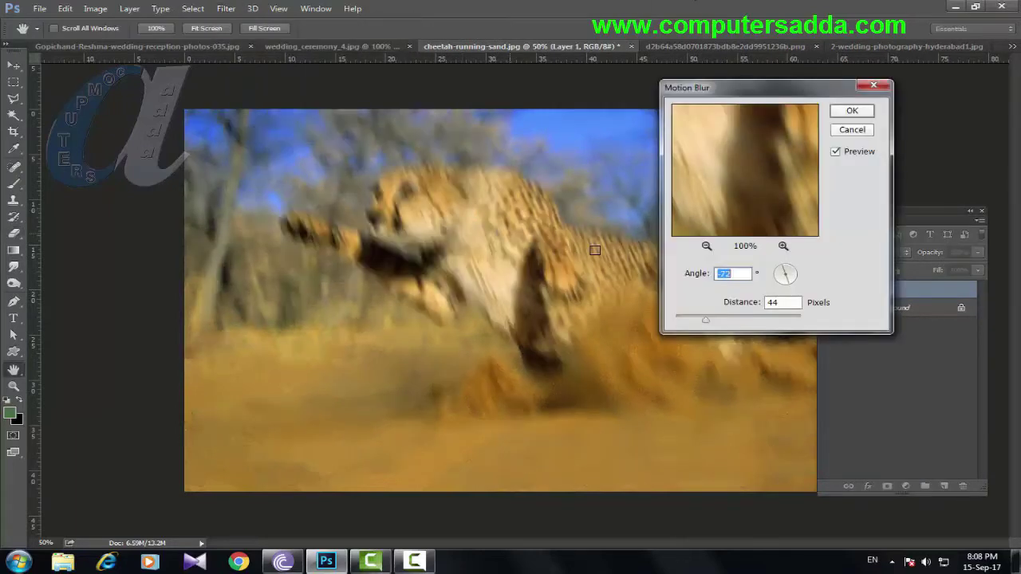
left_click_drag(706, 319, 731, 324)
left_click(779, 278)
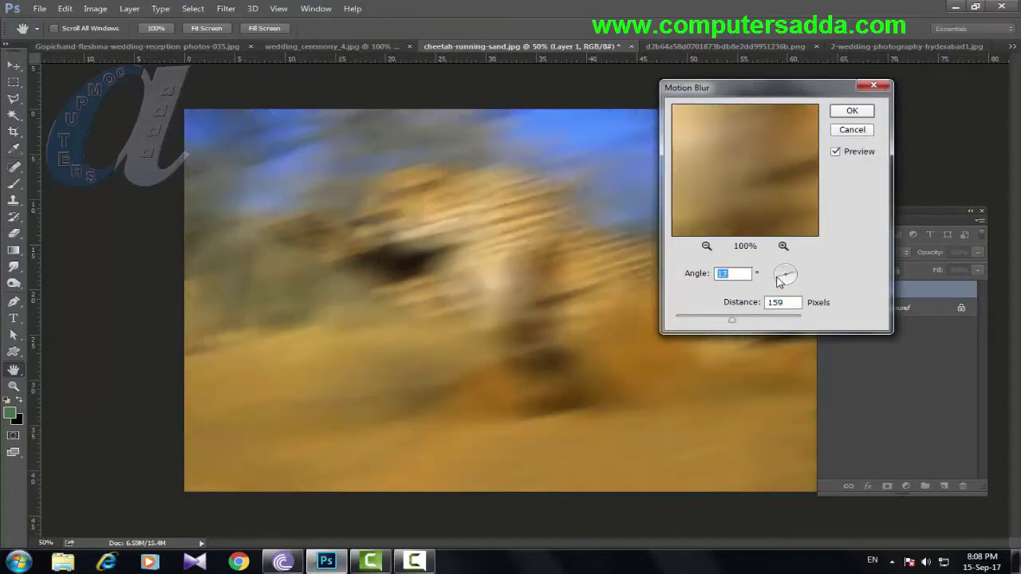
left_click(779, 275)
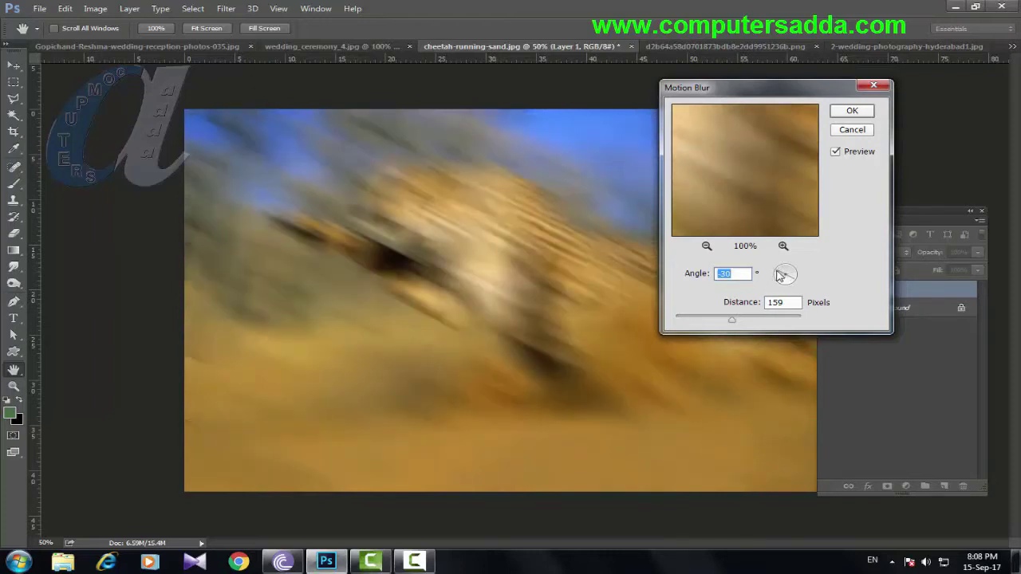
left_click(779, 280)
left_click(759, 322)
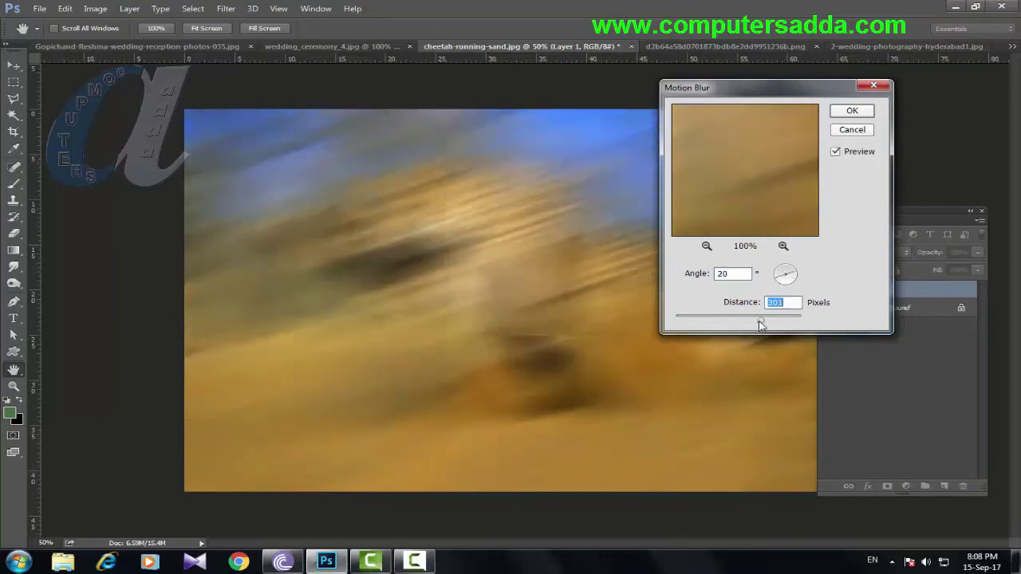
left_click(844, 110)
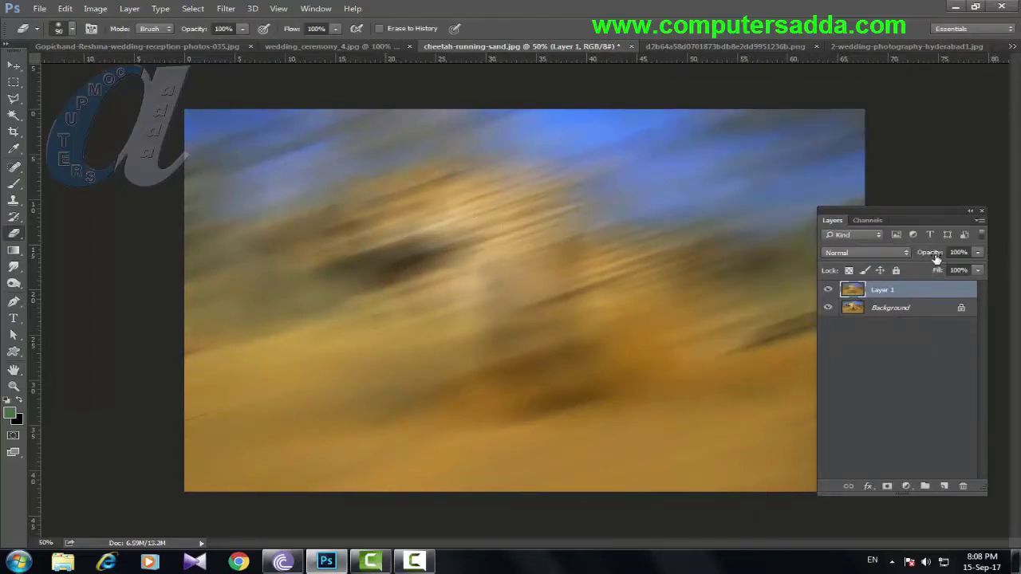
At 52% opacity, erase blur from the cheetah's head, face and foreleg, resizing the brush to 125
mouse_move(936, 257)
left_mouse_down()
mouse_move(917, 258)
mouse_move(925, 255)
left_mouse_up()
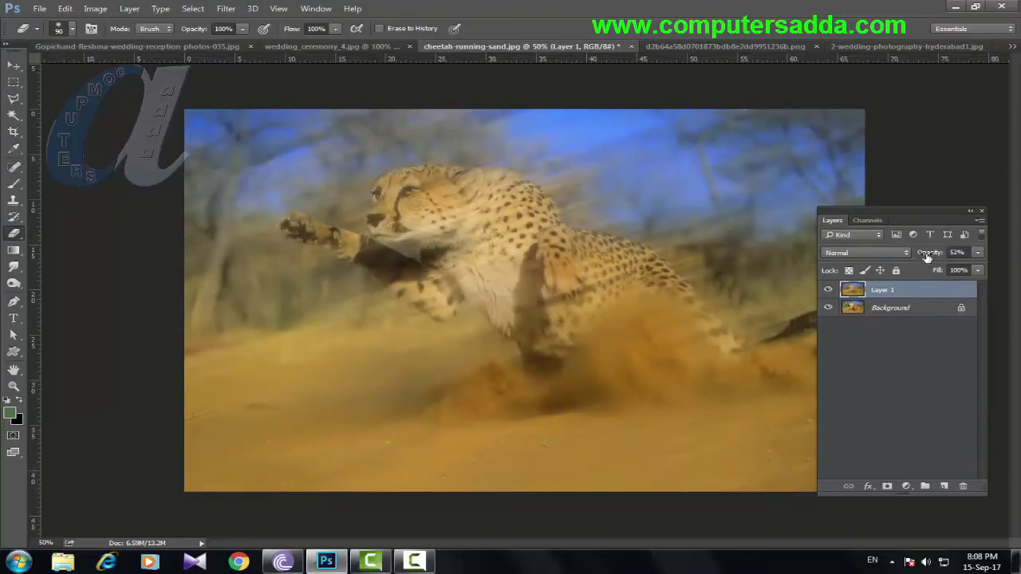
key("bracketright")
key("bracketright")
key("bracketright")
key("bracketright")
mouse_move(431, 209)
left_mouse_down()
mouse_move(403, 227)
mouse_move(378, 219)
mouse_move(375, 190)
mouse_move(411, 177)
mouse_move(522, 211)
mouse_move(478, 254)
mouse_move(408, 279)
mouse_move(415, 285)
mouse_move(329, 230)
mouse_move(303, 227)
left_mouse_up()
key("bracketleft")
key("bracketleft")
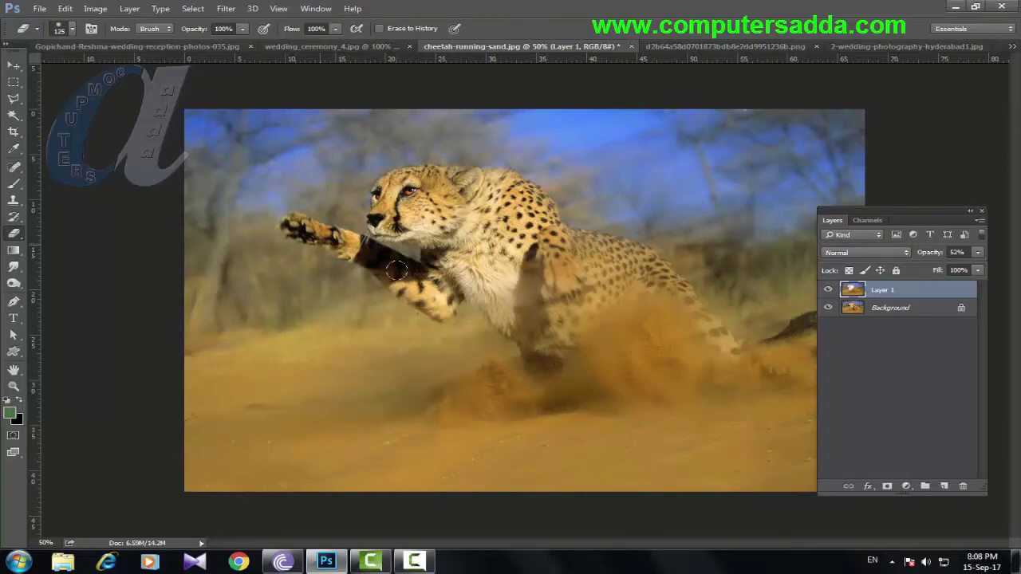
mouse_move(550, 255)
left_mouse_down()
mouse_move(527, 317)
mouse_move(550, 335)
mouse_move(542, 307)
mouse_move(590, 279)
mouse_move(598, 254)
mouse_move(638, 267)
mouse_move(721, 341)
mouse_move(704, 335)
left_mouse_up()
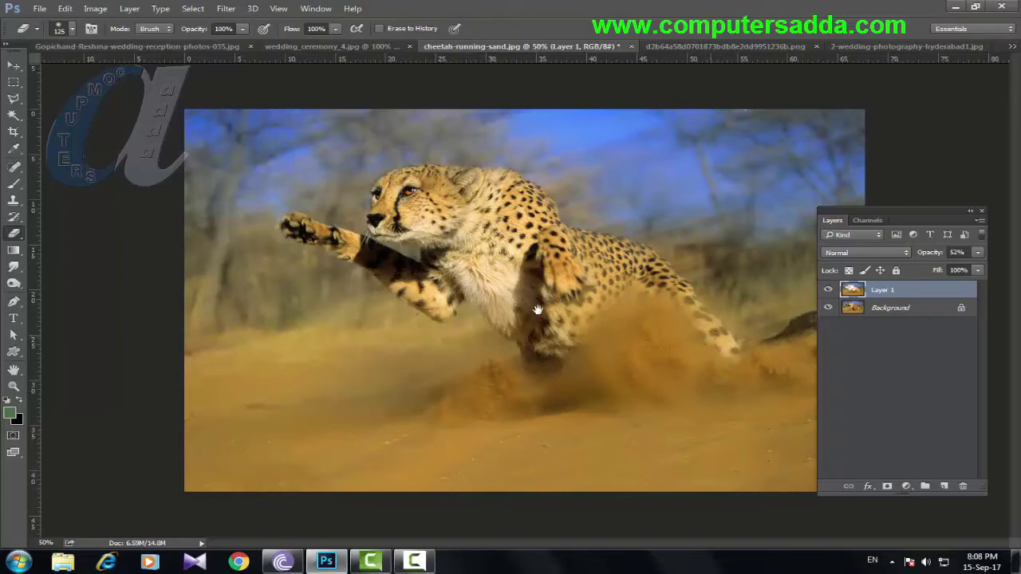
Erase the blur over the cheetah's tail, restore 100% opacity, and switch to the couple photo
left_click_drag(872, 209, 935, 208)
left_click_drag(834, 313, 714, 339)
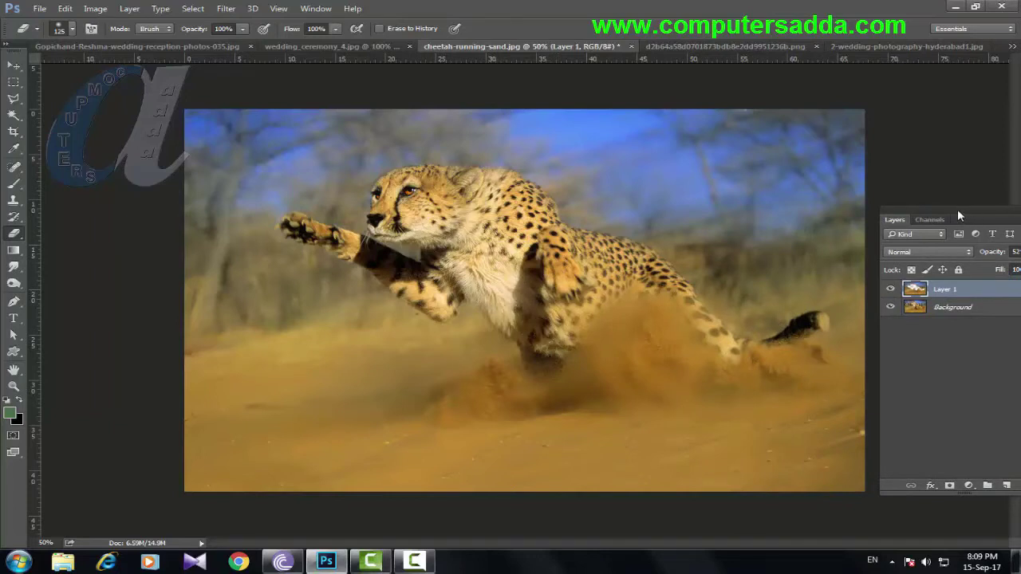
left_click_drag(959, 215, 873, 220)
left_click_drag(903, 256, 986, 251)
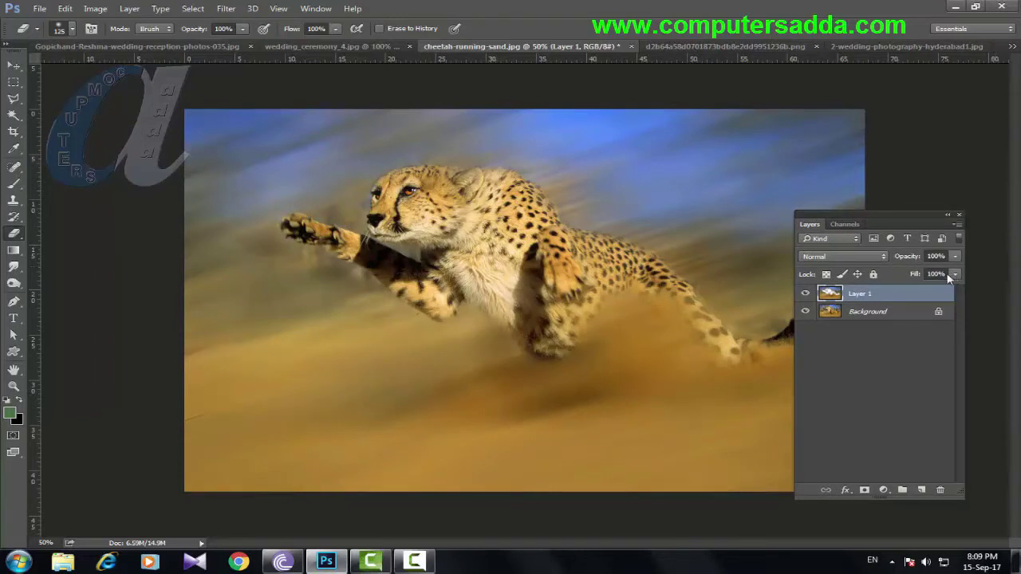
left_click(691, 46)
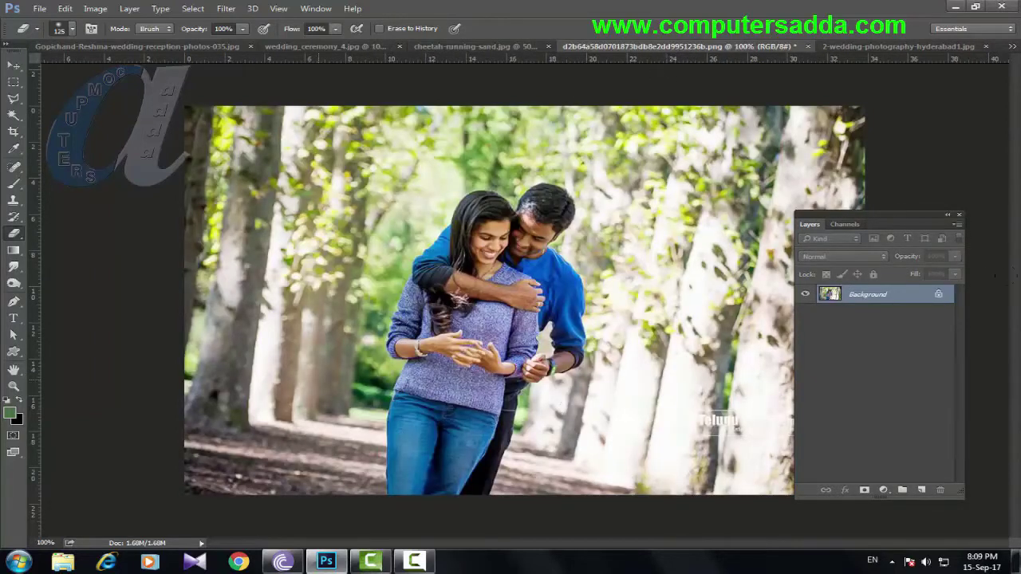
Duplicate the couple photo onto Layer 1 and start a Radial Blur
left_click_drag(880, 215, 897, 212)
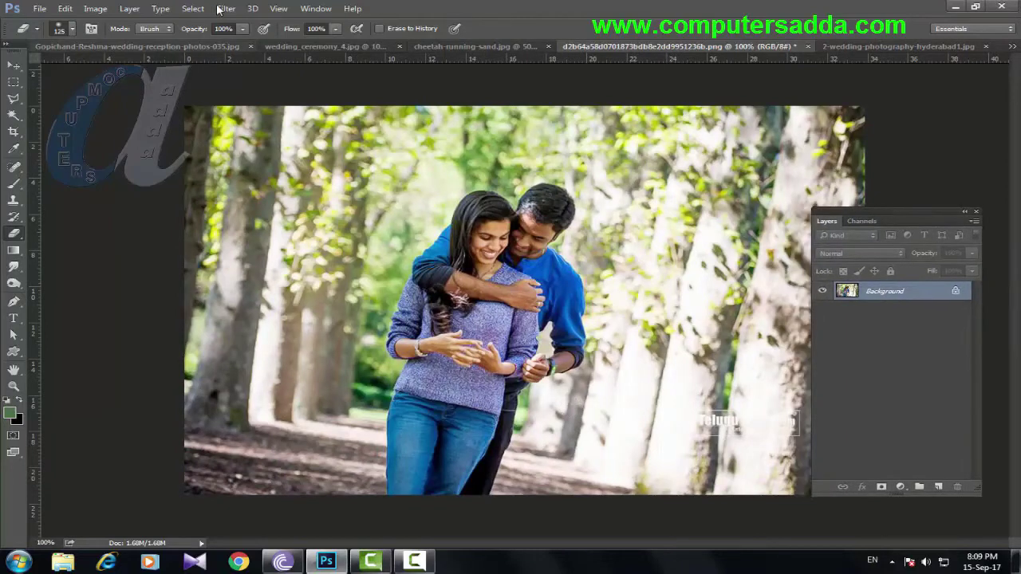
key("ctrl+j")
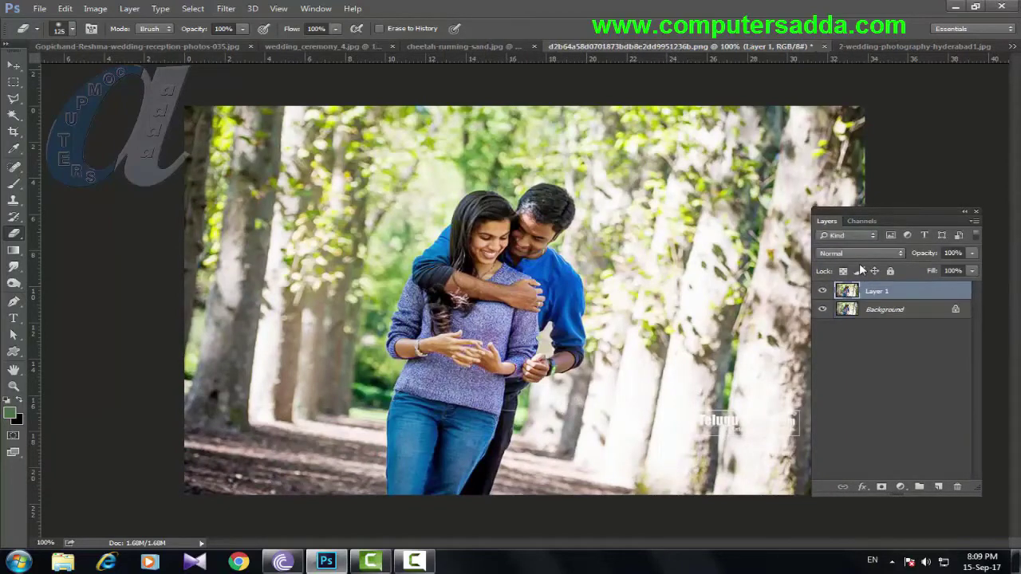
left_click(229, 11)
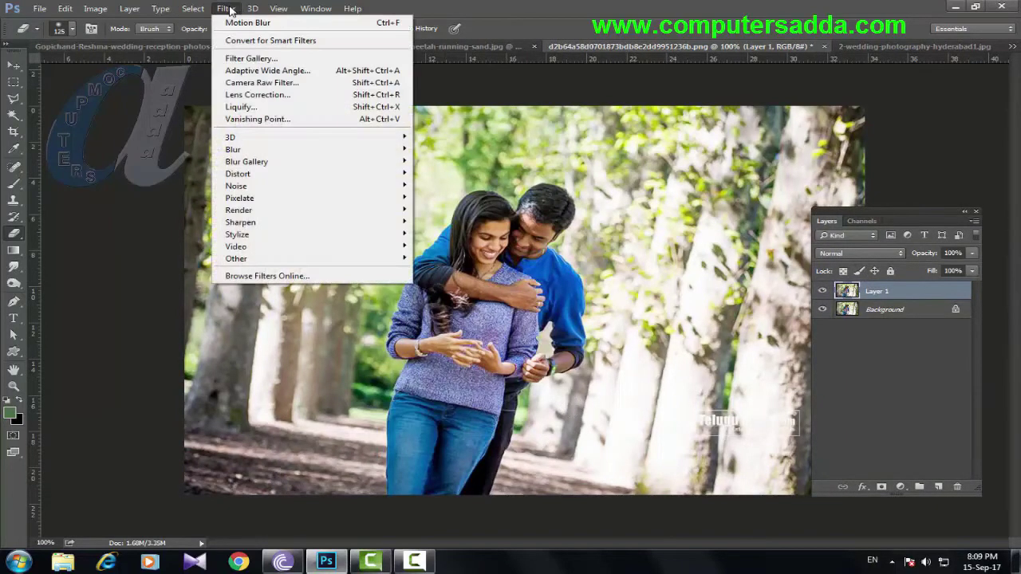
mouse_move(345, 156)
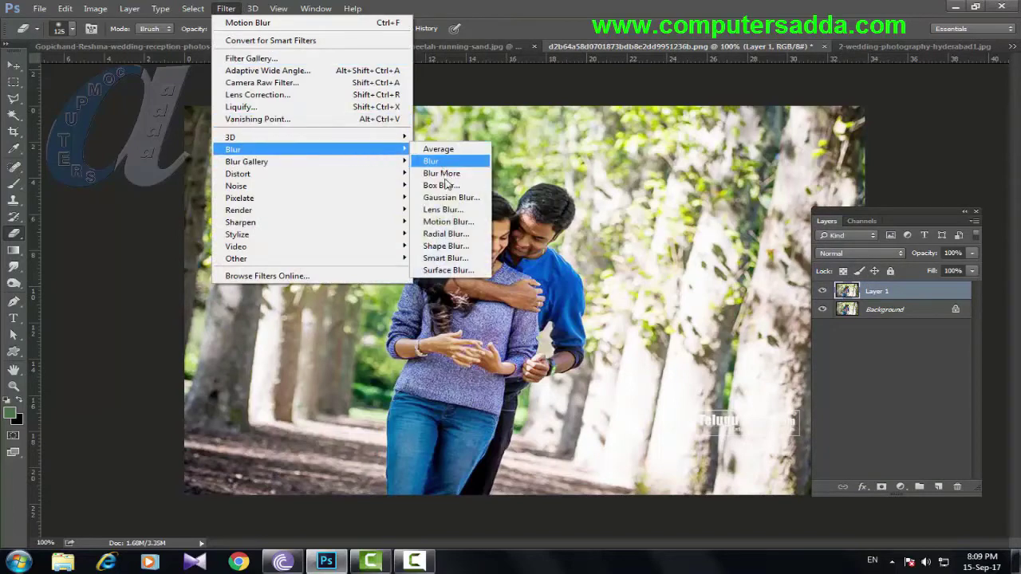
left_click(449, 236)
Set the Radial Blur to Zoom method, Good quality and amount 85
left_click_drag(725, 132, 695, 130)
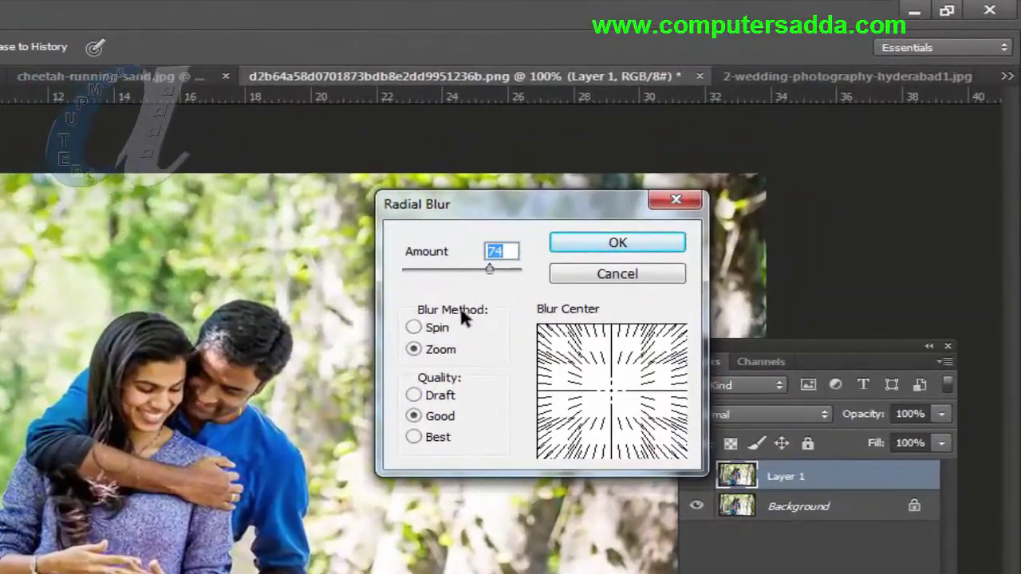
left_click(422, 329)
left_click(428, 350)
key("alt+b")
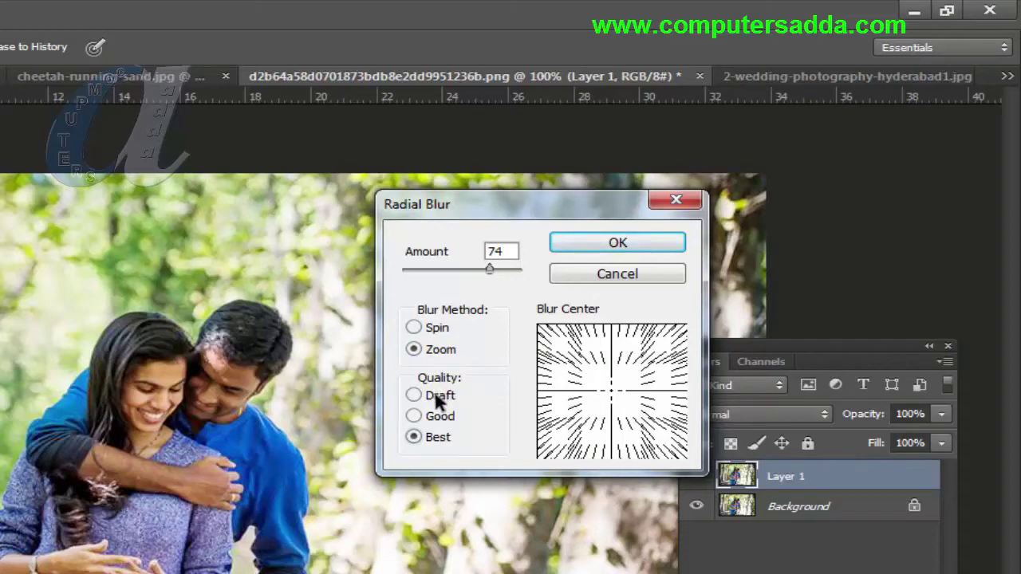
left_click(433, 402)
left_click(435, 418)
left_click(431, 440)
left_click(433, 397)
left_click(434, 418)
mouse_move(490, 269)
left_mouse_down()
mouse_move(432, 268)
mouse_move(512, 271)
mouse_move(433, 271)
mouse_move(504, 270)
left_mouse_up()
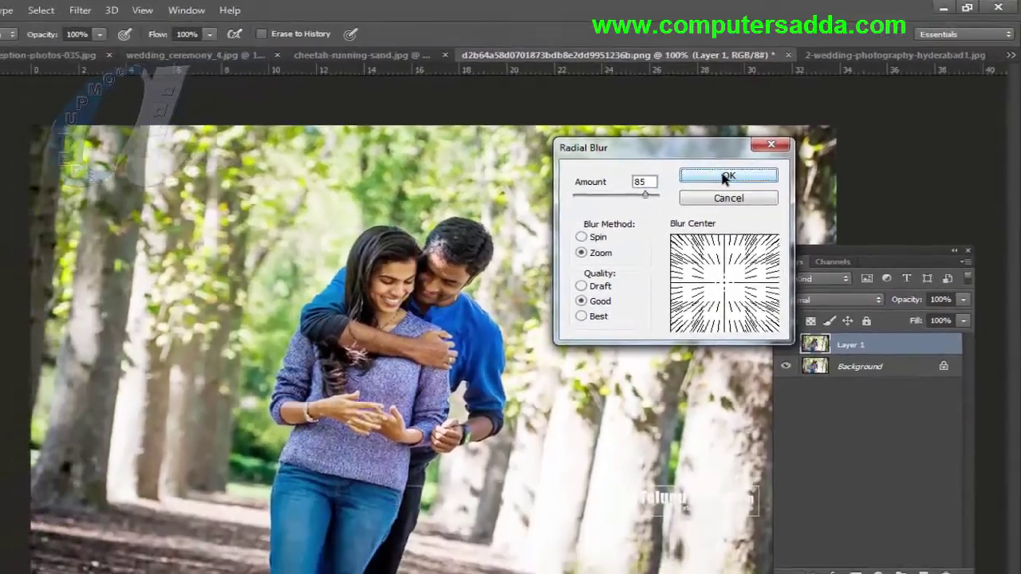
Apply the radial zoom blur, drop Layer 1 to 50% opacity, and erase it over the couple
left_click(617, 243)
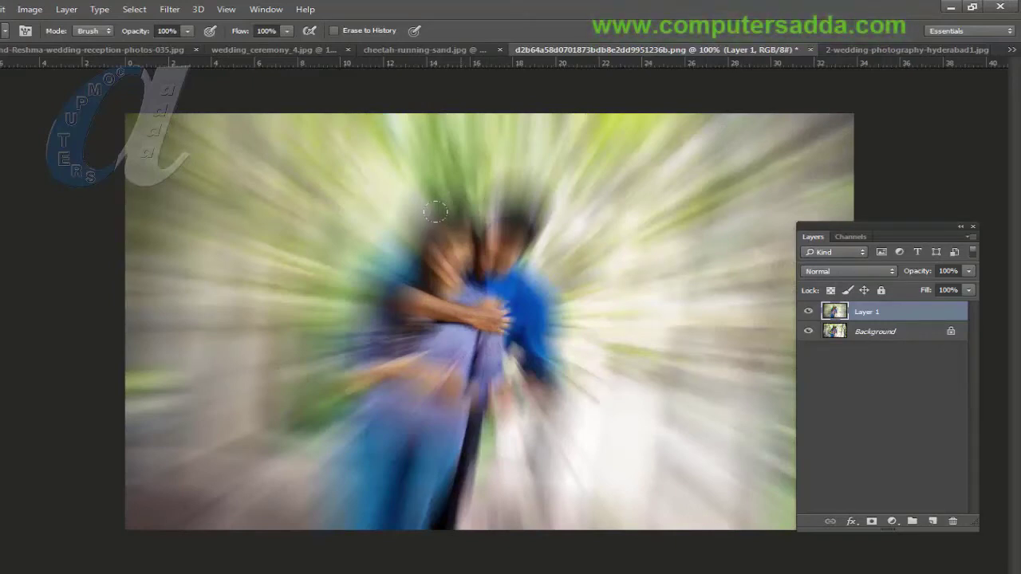
left_click_drag(917, 271, 885, 271)
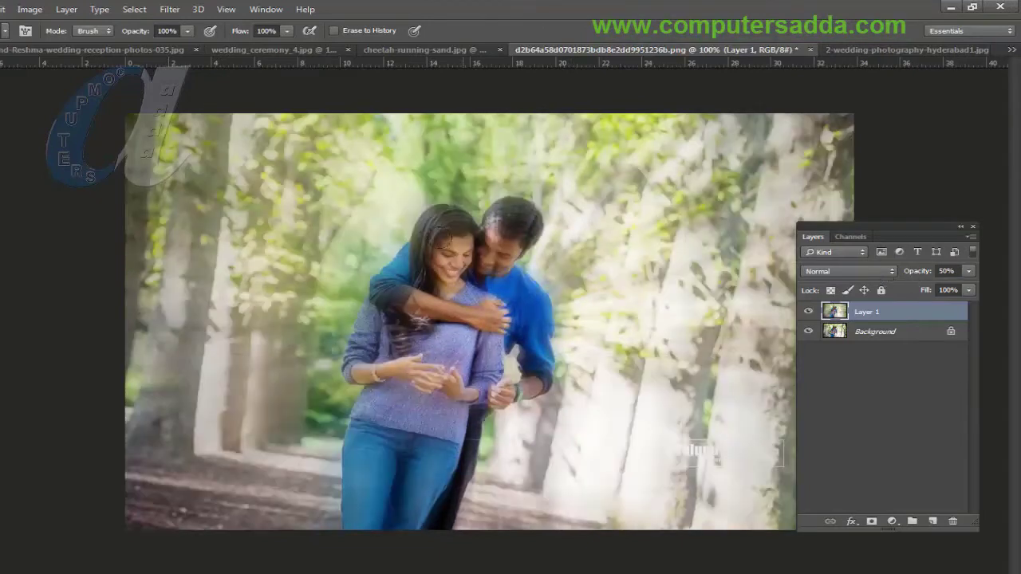
mouse_move(420, 212)
left_mouse_down()
mouse_move(450, 268)
mouse_move(431, 263)
left_mouse_up()
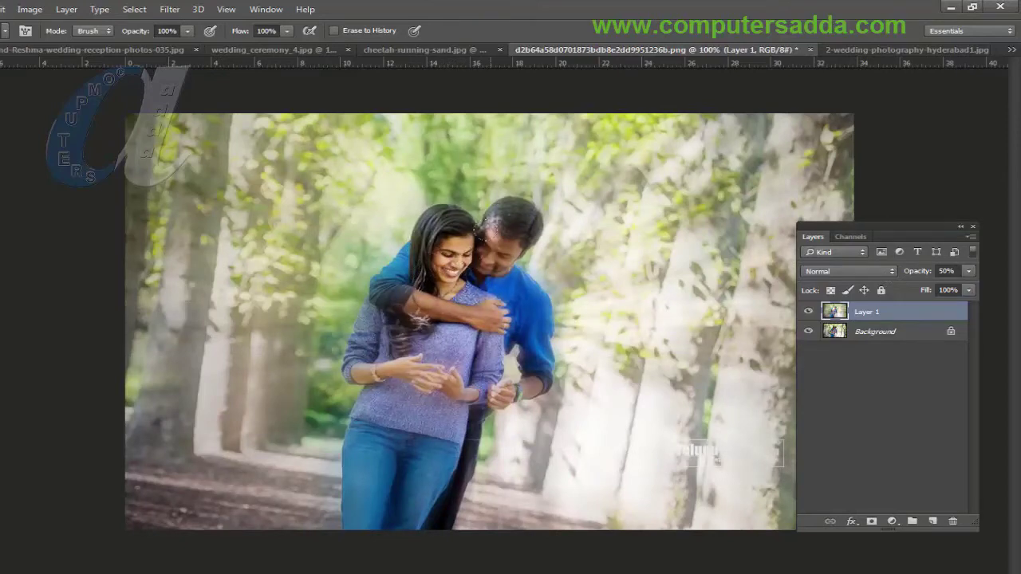
mouse_move(502, 239)
left_mouse_down()
mouse_move(495, 211)
mouse_move(531, 212)
left_mouse_up()
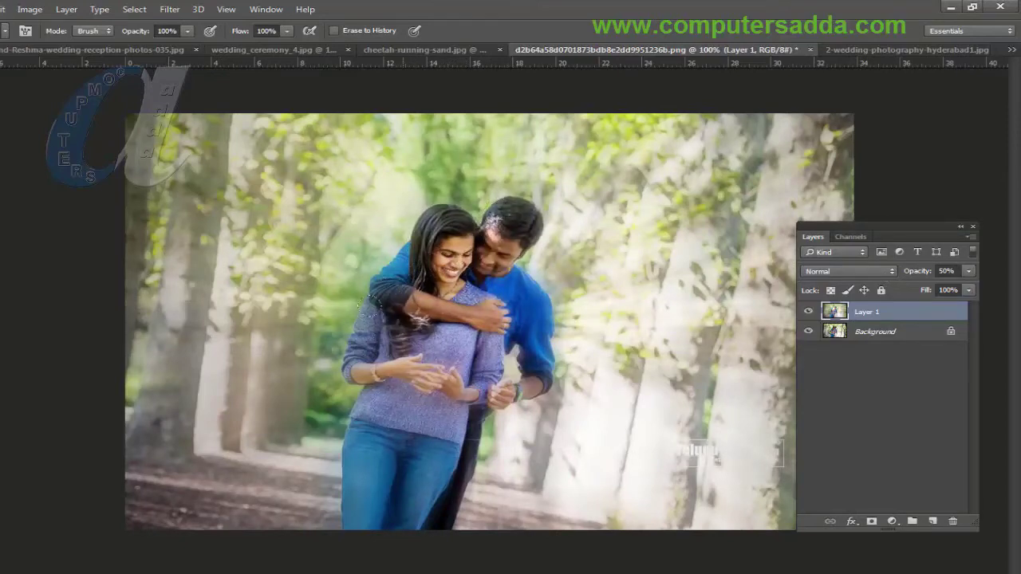
mouse_move(371, 303)
left_mouse_down()
mouse_move(371, 387)
mouse_move(435, 382)
mouse_move(507, 345)
mouse_move(543, 342)
left_mouse_up()
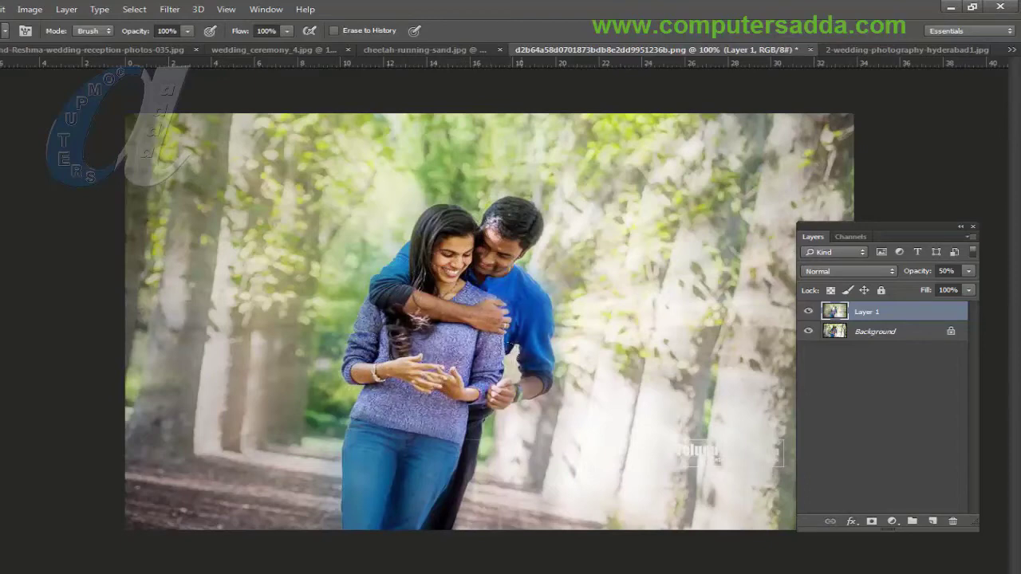
left_click_drag(516, 375, 501, 403)
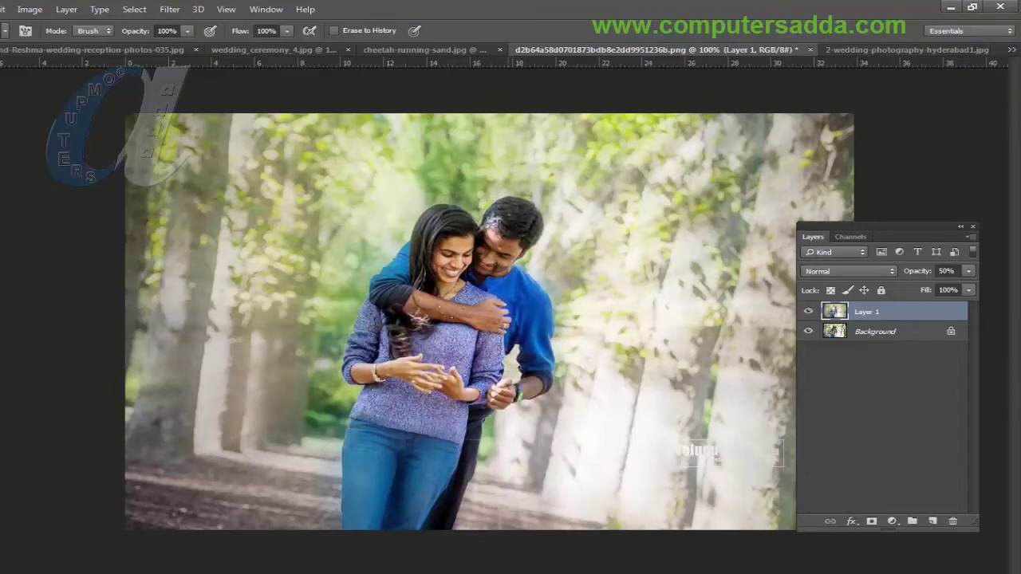
mouse_move(394, 478)
left_mouse_down()
mouse_move(431, 435)
mouse_move(372, 446)
mouse_move(356, 514)
left_mouse_up()
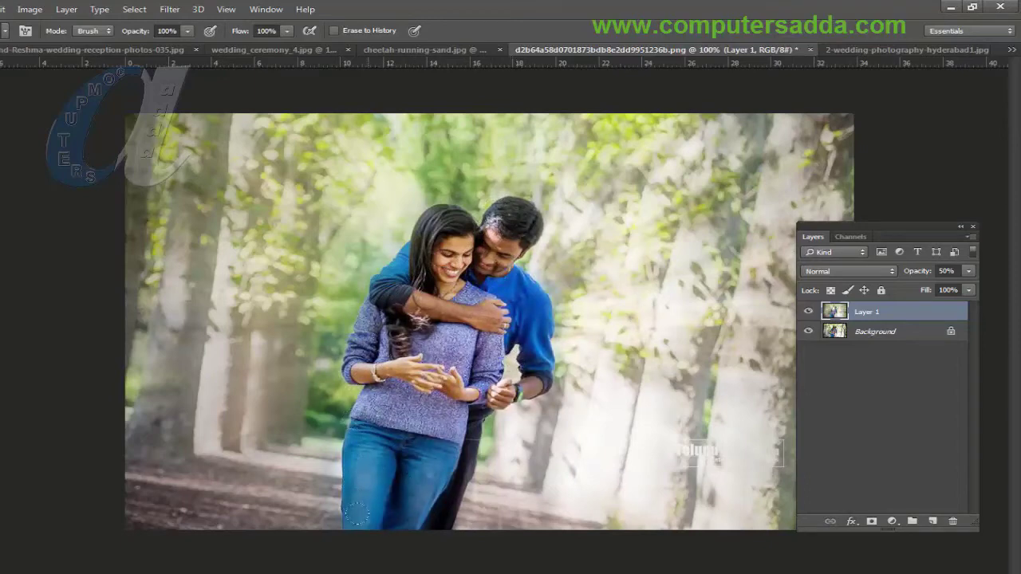
left_click_drag(424, 466, 458, 442)
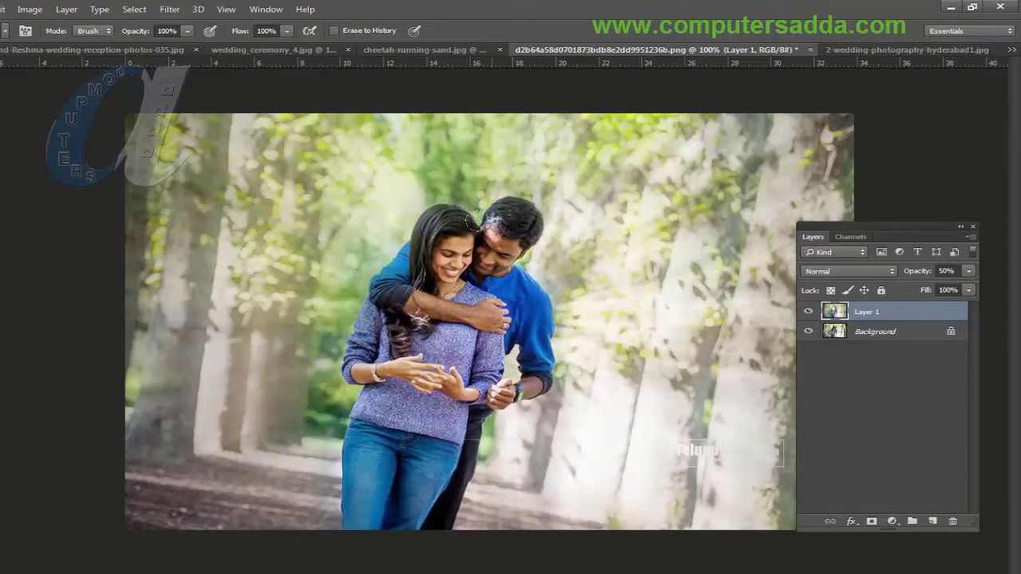
Restore Layer 1 to 100% opacity and bring up the 2-wedding-photography-hyderabad1.jpg document
left_click(911, 275)
type("100")
key("Return")
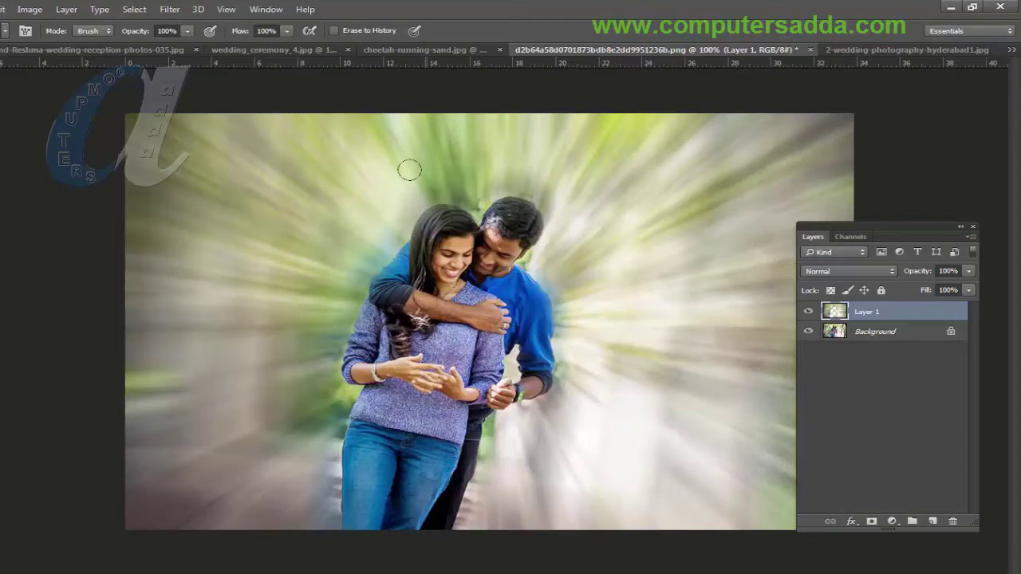
left_click(883, 50)
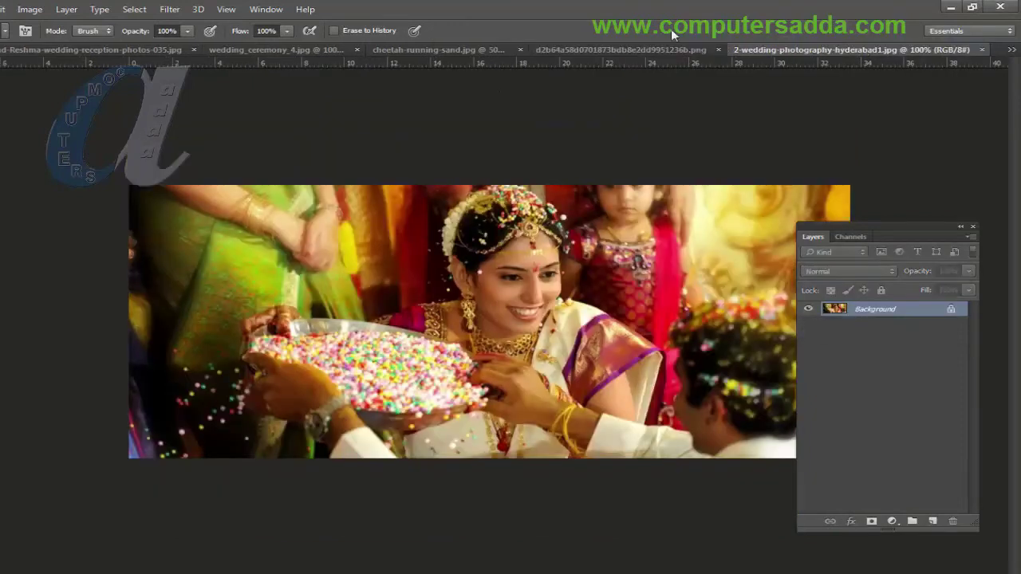
Switch to the 2.jpg document and duplicate the photo onto Layer 1
left_click(1011, 49)
left_click(755, 132)
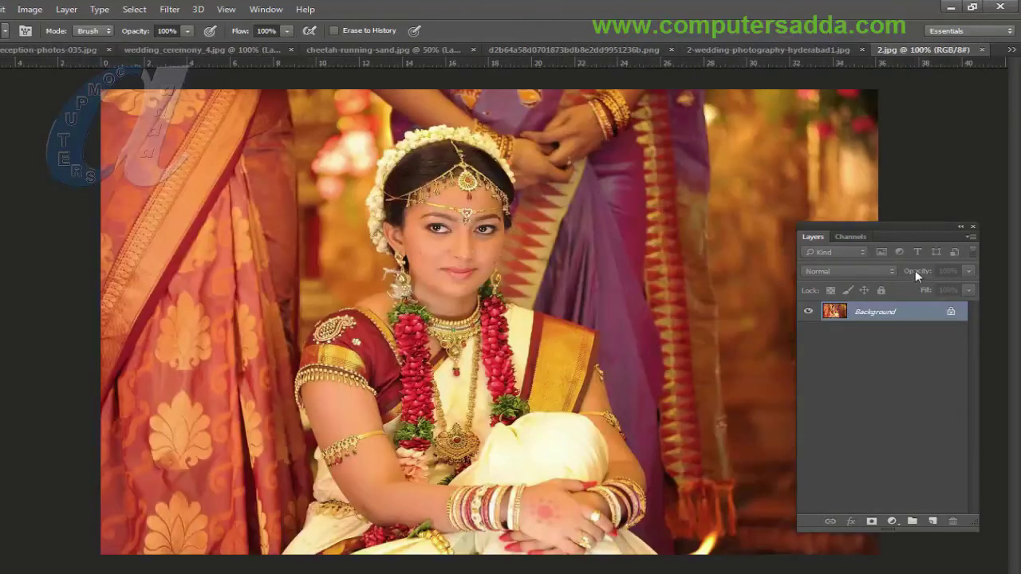
key("ctrl+j")
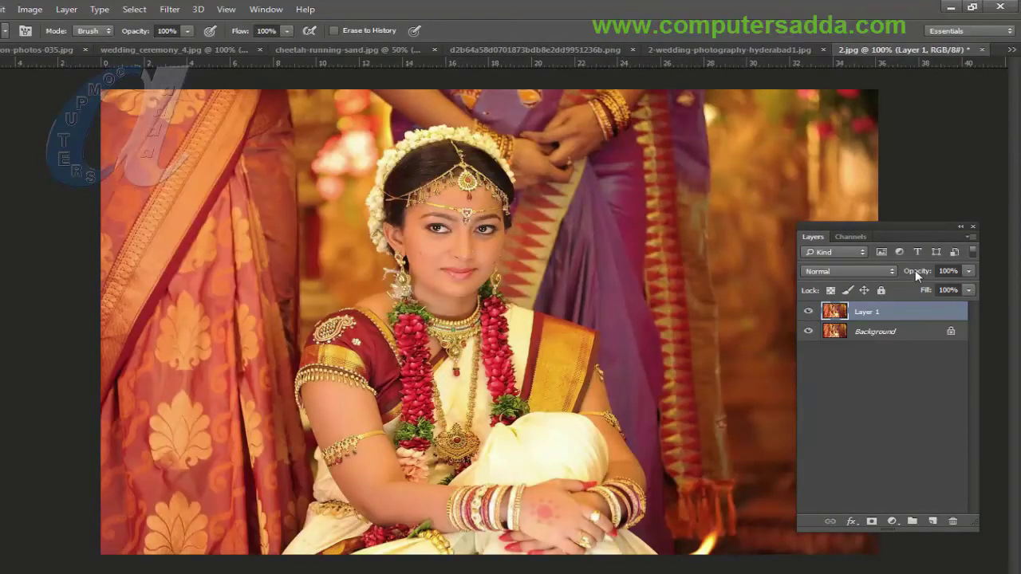
Apply an 85-amount Spin radial blur to Layer 1
left_click(169, 8)
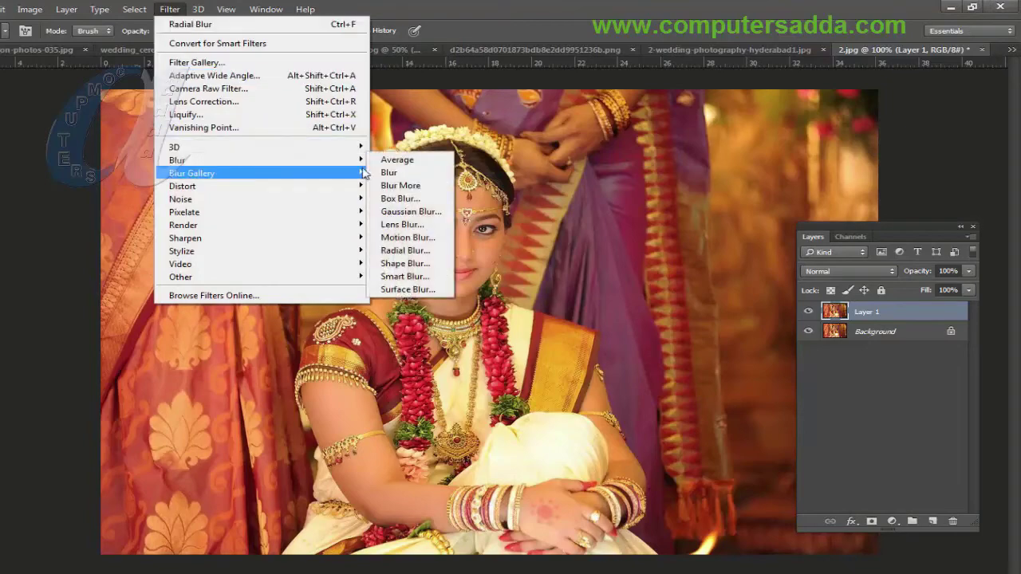
left_click(404, 250)
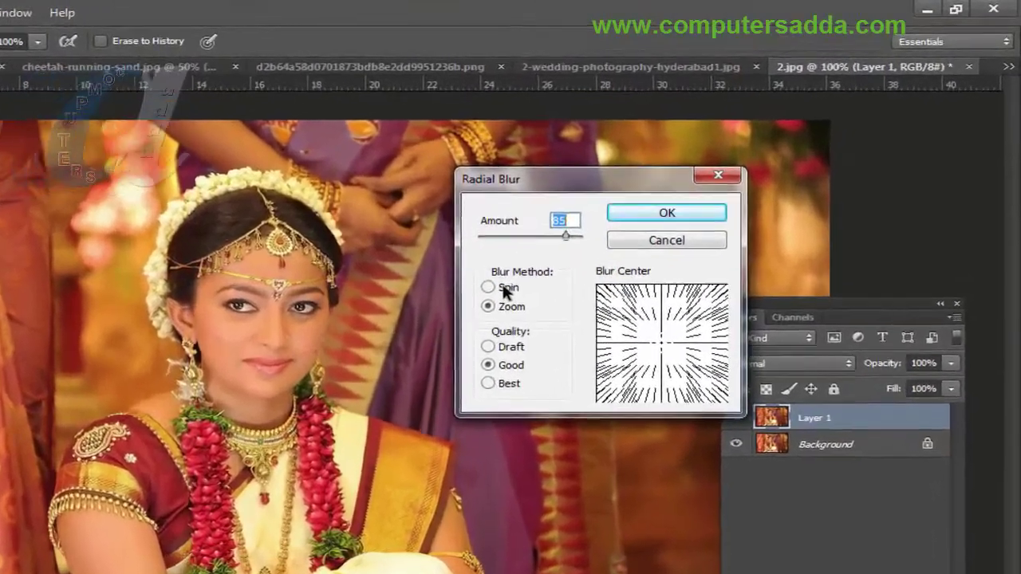
left_click(635, 215)
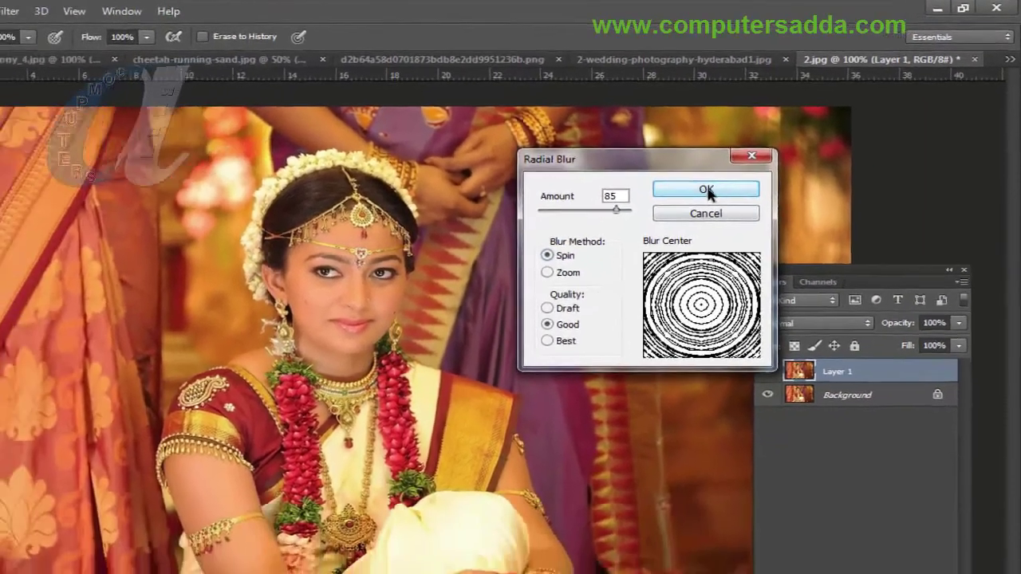
left_click(634, 232)
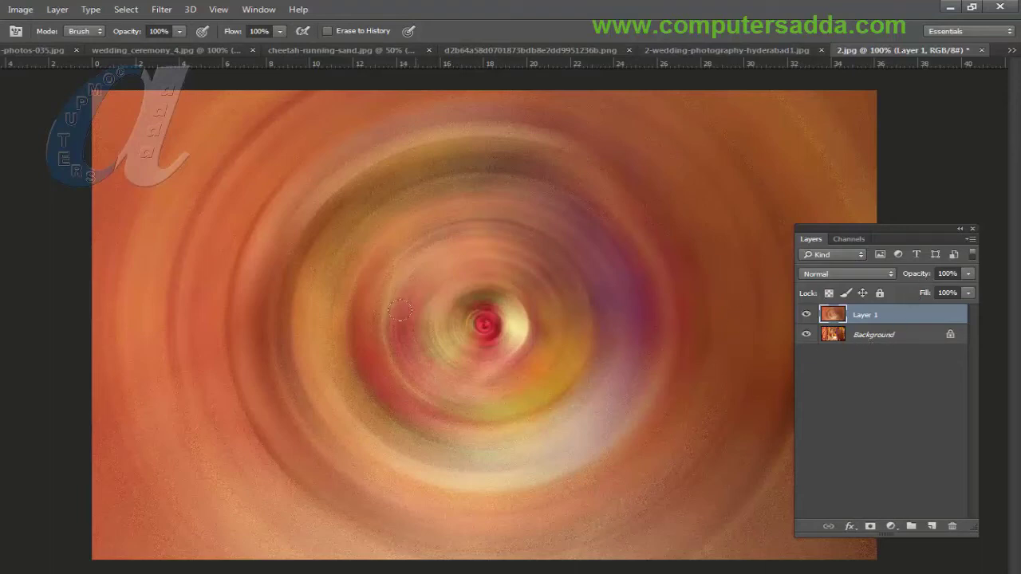
At 58% Layer 1 opacity, erase the spin blur over the bride, then return opacity to 100%
mouse_move(925, 276)
left_mouse_down()
mouse_move(901, 280)
mouse_move(915, 276)
left_mouse_up()
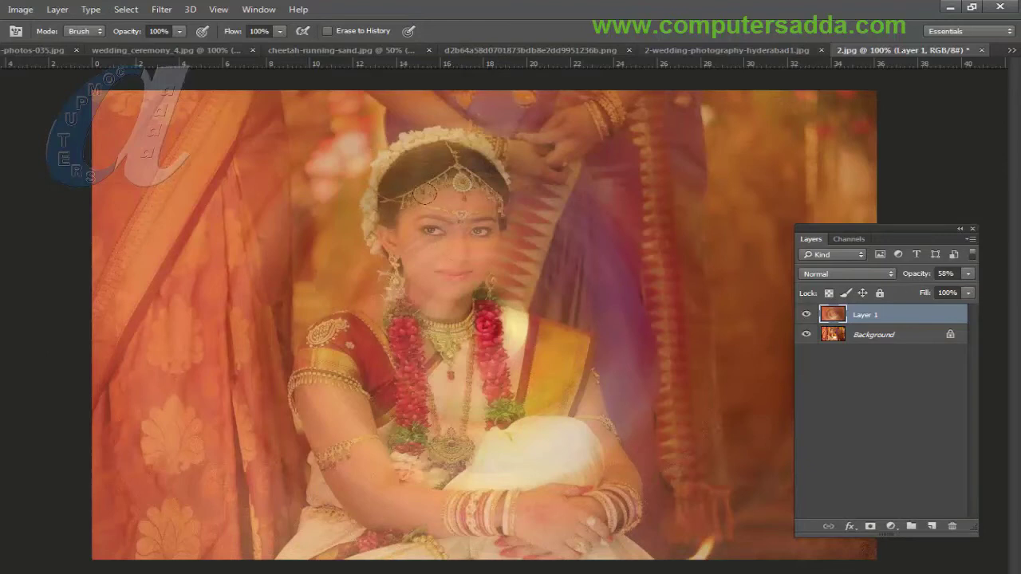
mouse_move(424, 193)
left_mouse_down()
mouse_move(439, 199)
mouse_move(447, 239)
mouse_move(372, 217)
mouse_move(403, 158)
mouse_move(442, 149)
mouse_move(476, 164)
mouse_move(451, 142)
mouse_move(491, 179)
mouse_move(450, 216)
mouse_move(467, 182)
mouse_move(503, 186)
mouse_move(379, 169)
mouse_move(382, 232)
mouse_move(407, 291)
mouse_move(443, 255)
mouse_move(437, 284)
mouse_move(415, 327)
mouse_move(319, 343)
mouse_move(307, 369)
mouse_move(321, 437)
mouse_move(348, 454)
mouse_move(366, 399)
mouse_move(402, 411)
mouse_move(380, 337)
mouse_move(446, 375)
mouse_move(478, 318)
mouse_move(550, 338)
mouse_move(535, 361)
mouse_move(560, 407)
mouse_move(562, 339)
mouse_move(573, 459)
mouse_move(479, 472)
mouse_move(446, 447)
mouse_move(486, 399)
mouse_move(358, 495)
mouse_move(328, 437)
mouse_move(323, 486)
mouse_move(285, 544)
mouse_move(343, 542)
mouse_move(423, 518)
mouse_move(559, 546)
mouse_move(486, 546)
mouse_move(486, 431)
mouse_move(608, 546)
mouse_move(557, 510)
left_mouse_up()
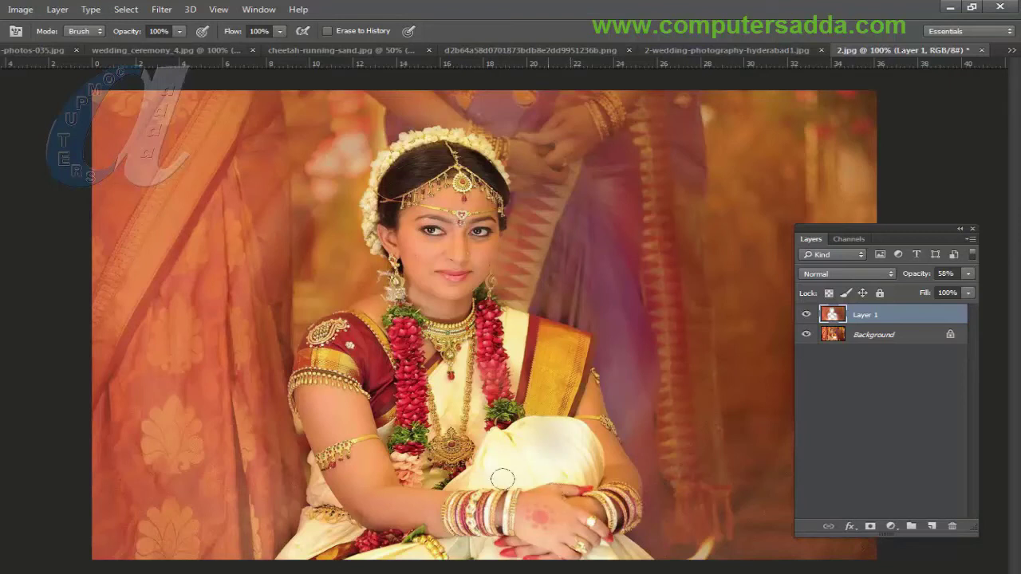
left_click_drag(910, 273, 968, 277)
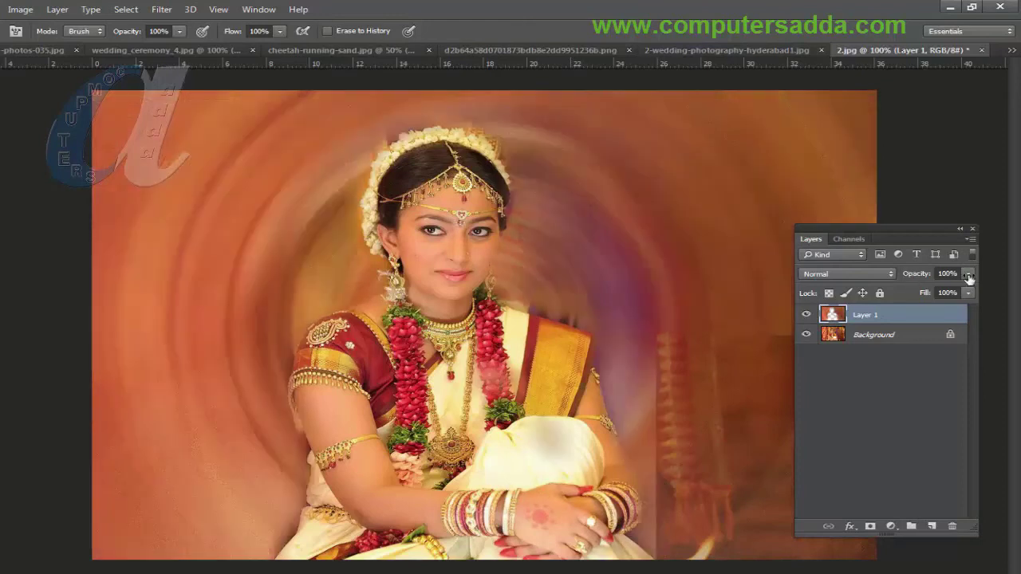